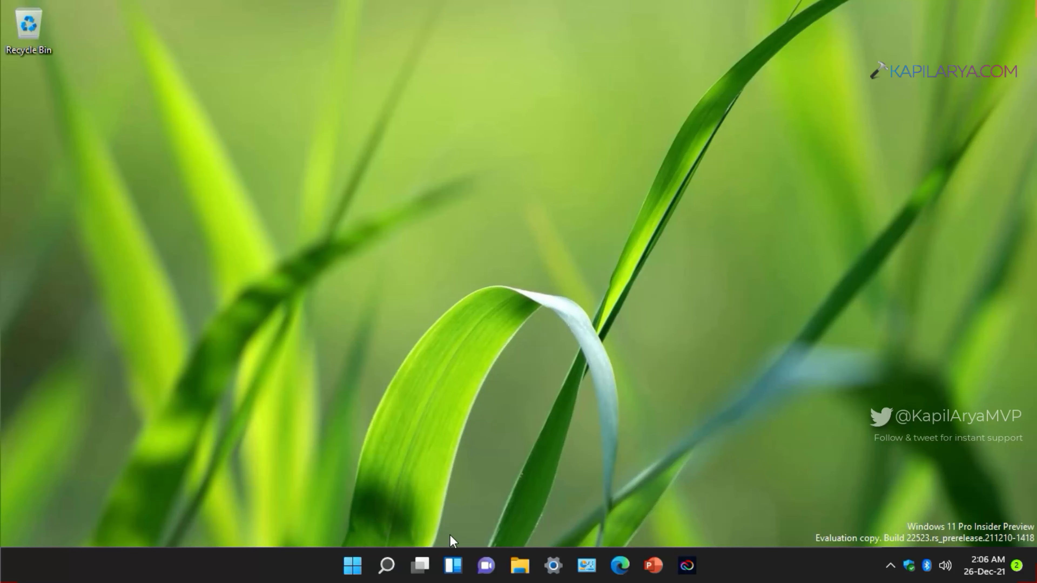
Step: Launch Windows Settings from the gear icon on the taskbar
{"action": "left_click", "coordinate": [552, 567]}
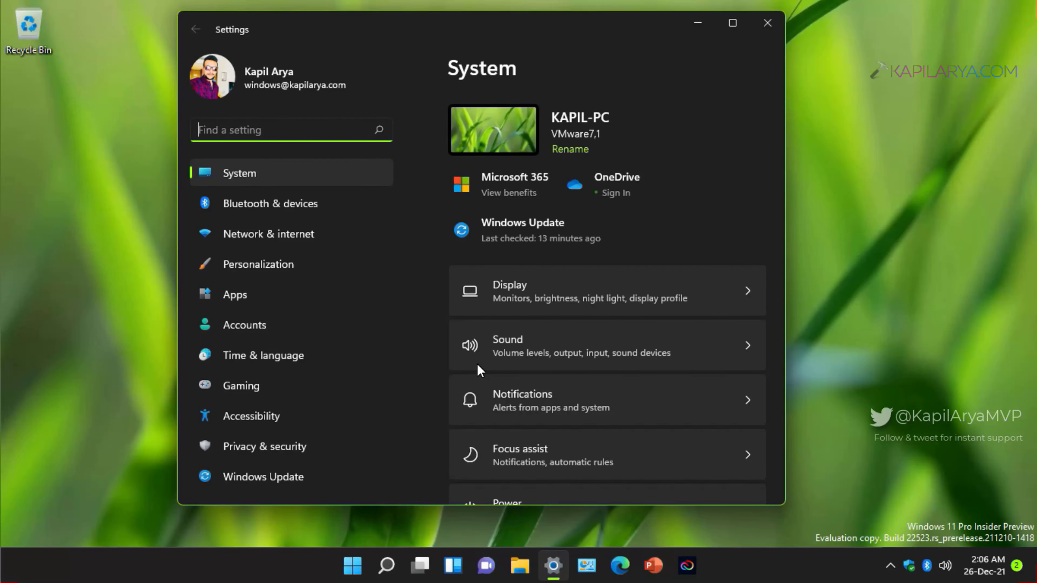
Step: Run the Playing Audio troubleshooter from System › Troubleshoot › Other troubleshooters
{"action": "scroll", "coordinate": [479, 369], "scroll_direction": "down", "scroll_amount": 3}
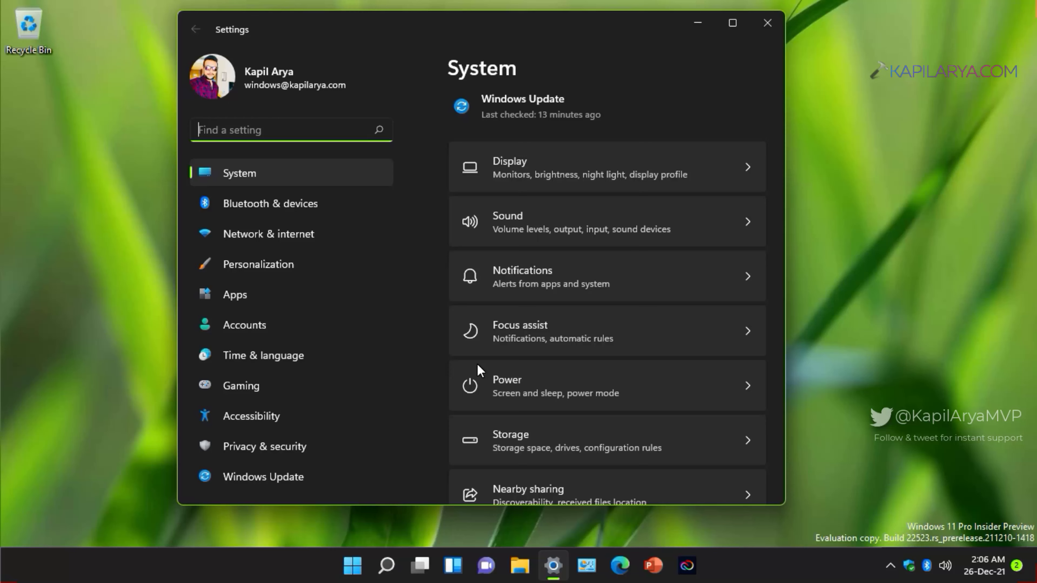
{"action": "scroll", "coordinate": [480, 370], "scroll_direction": "down", "scroll_amount": 5}
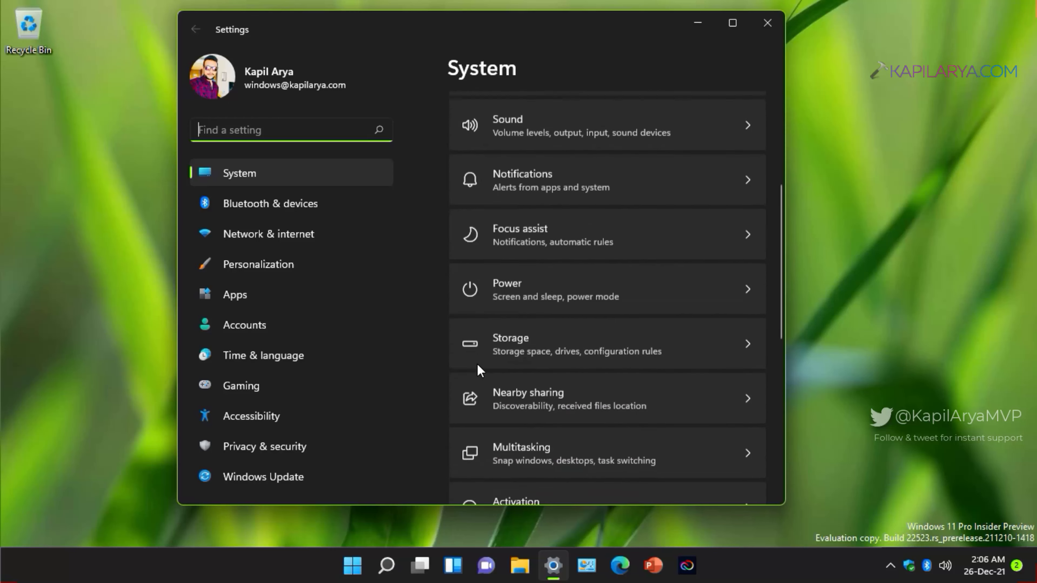
{"action": "scroll", "coordinate": [480, 370], "scroll_direction": "down", "scroll_amount": 5}
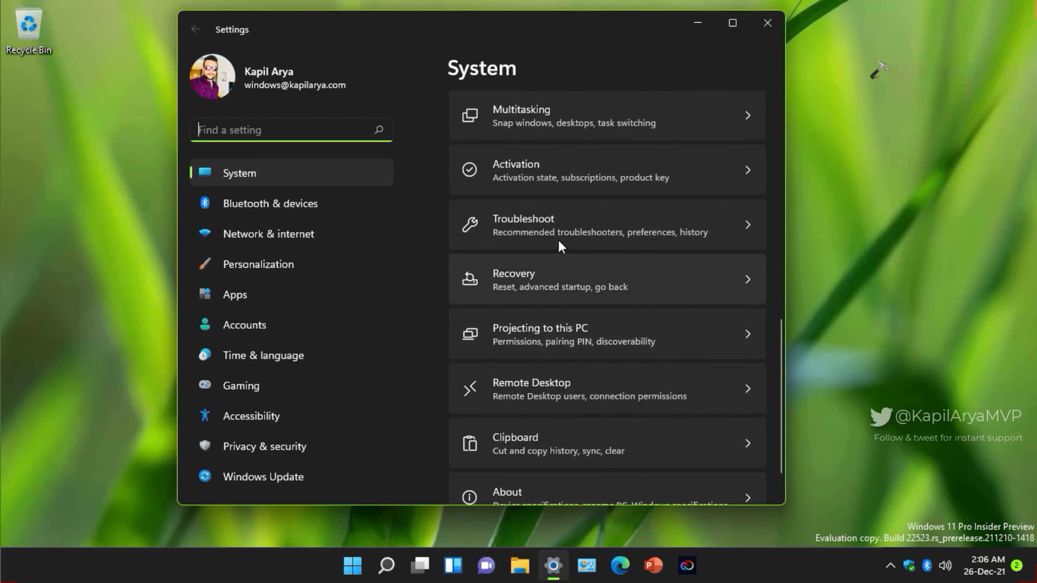
{"action": "left_click", "coordinate": [593, 234]}
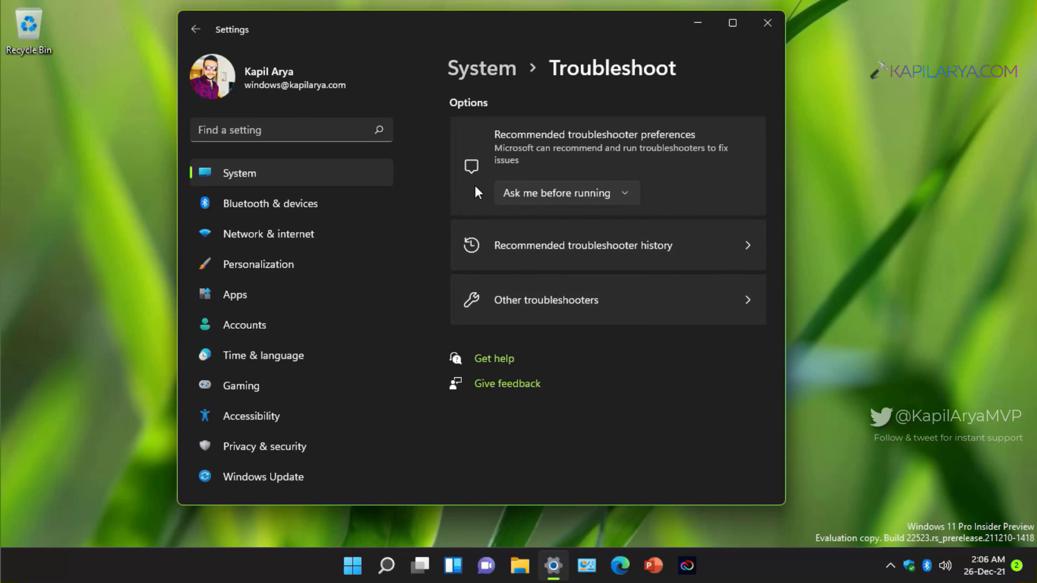
{"action": "left_click", "coordinate": [618, 306]}
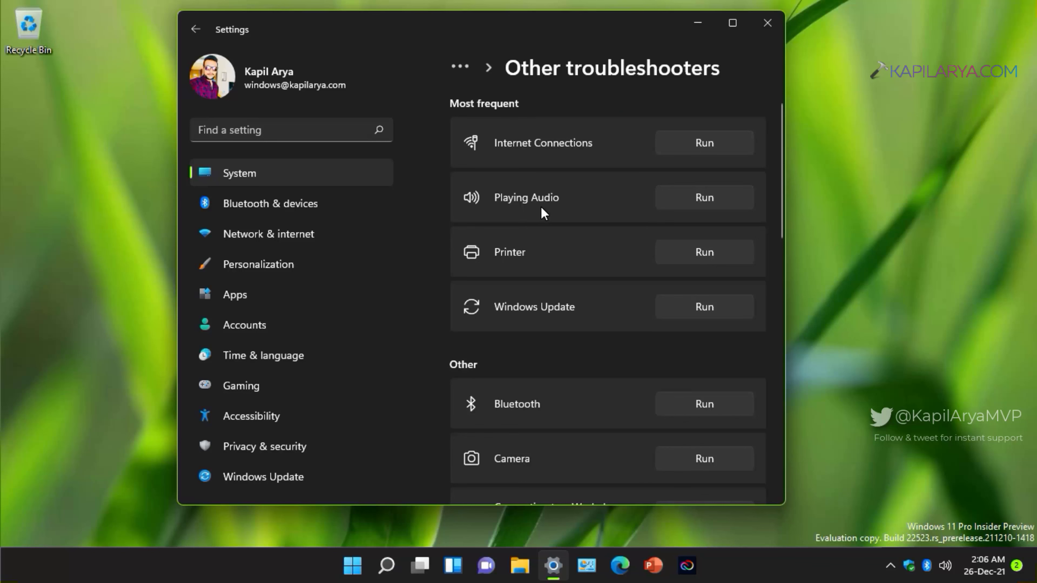
{"action": "left_click", "coordinate": [692, 197]}
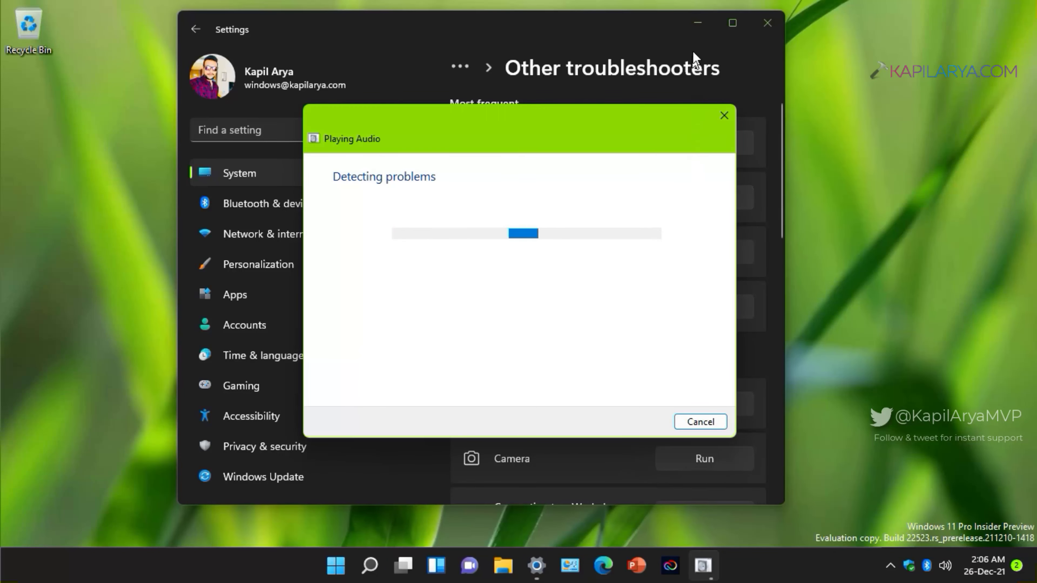
{"action": "left_click", "coordinate": [701, 22]}
Step: Accept opening Audio Enhancements, close Speakers Properties, and close the finished troubleshooter
{"action": "left_click", "coordinate": [701, 22]}
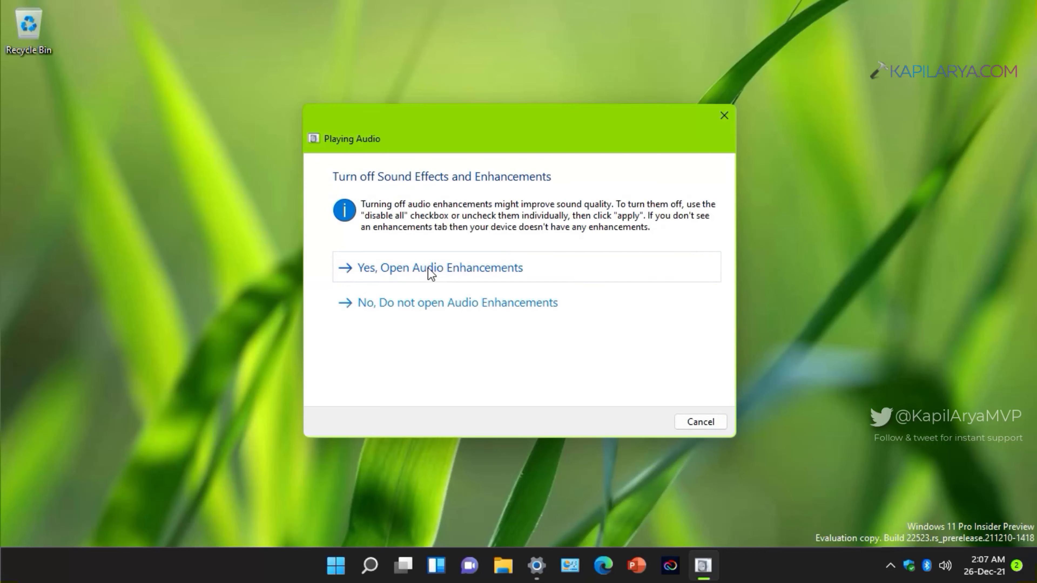
{"action": "left_click", "coordinate": [417, 273]}
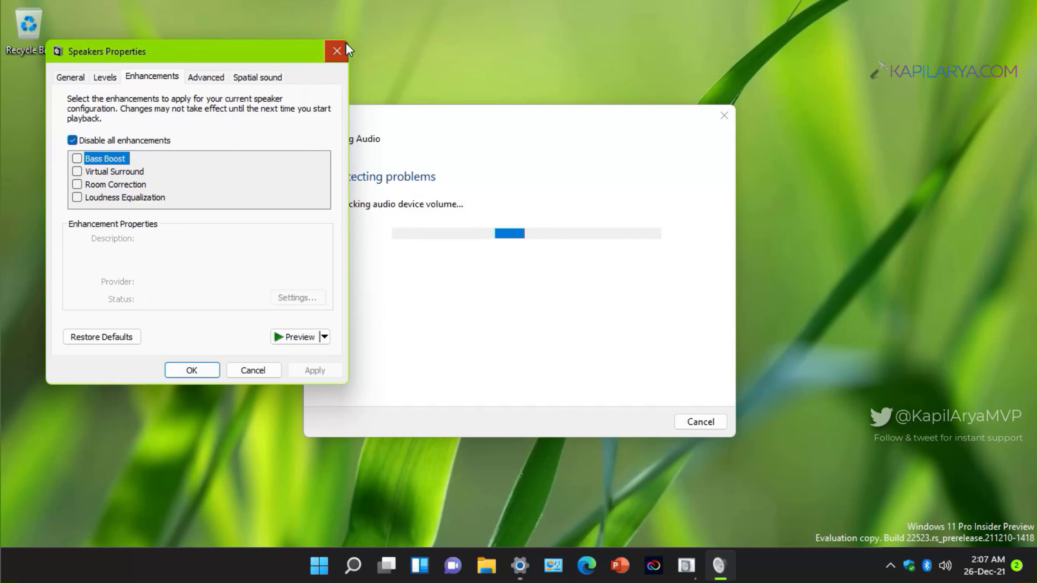
{"action": "left_click", "coordinate": [337, 51]}
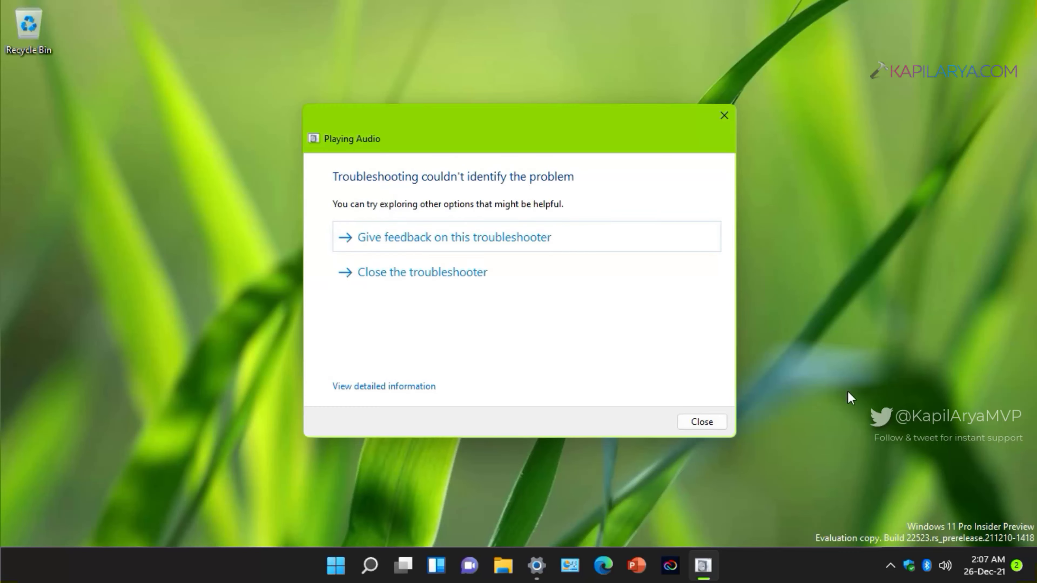
{"action": "mouse_move", "coordinate": [948, 564]}
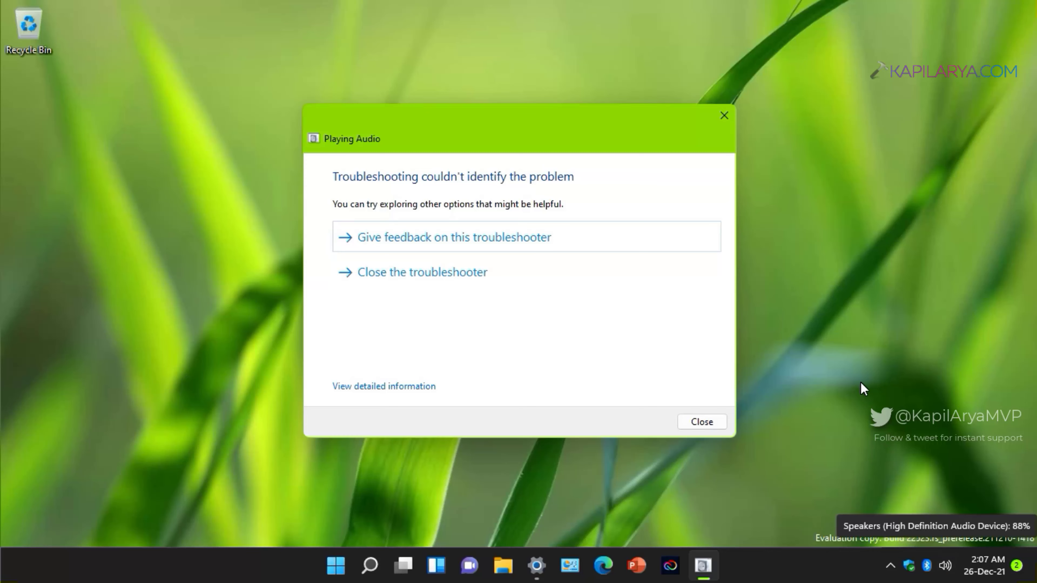
{"action": "left_click", "coordinate": [724, 117]}
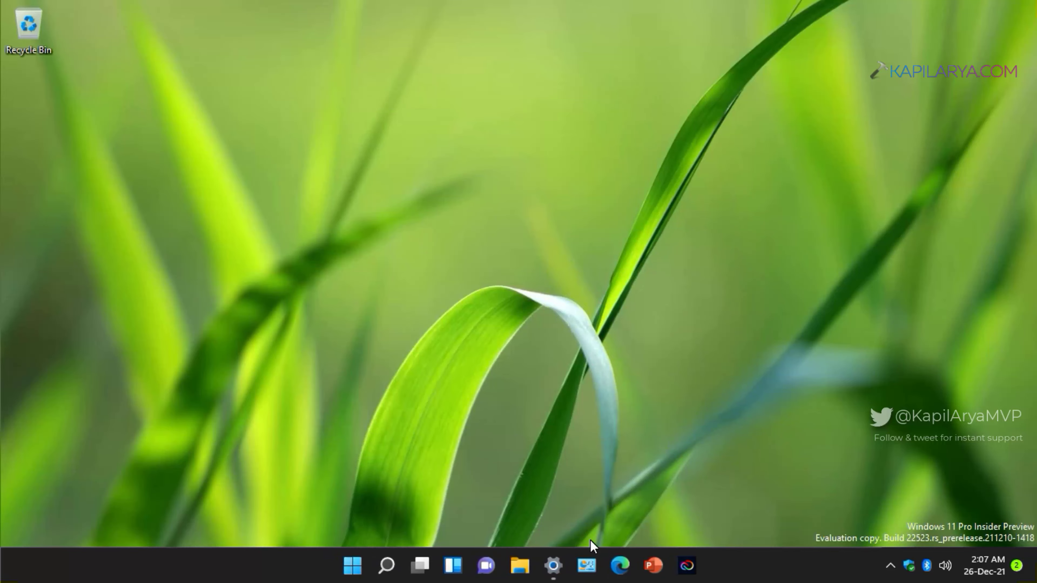
Step: Open the Speakers (High Definition Audio Device) properties under System › Sound
{"action": "left_click", "coordinate": [552, 566]}
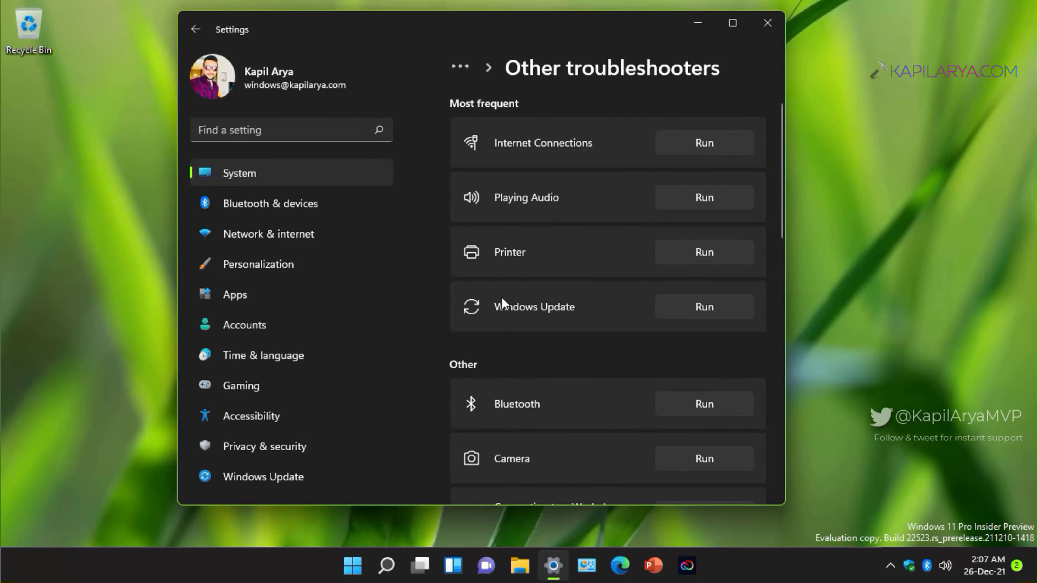
{"action": "left_click", "coordinate": [254, 179]}
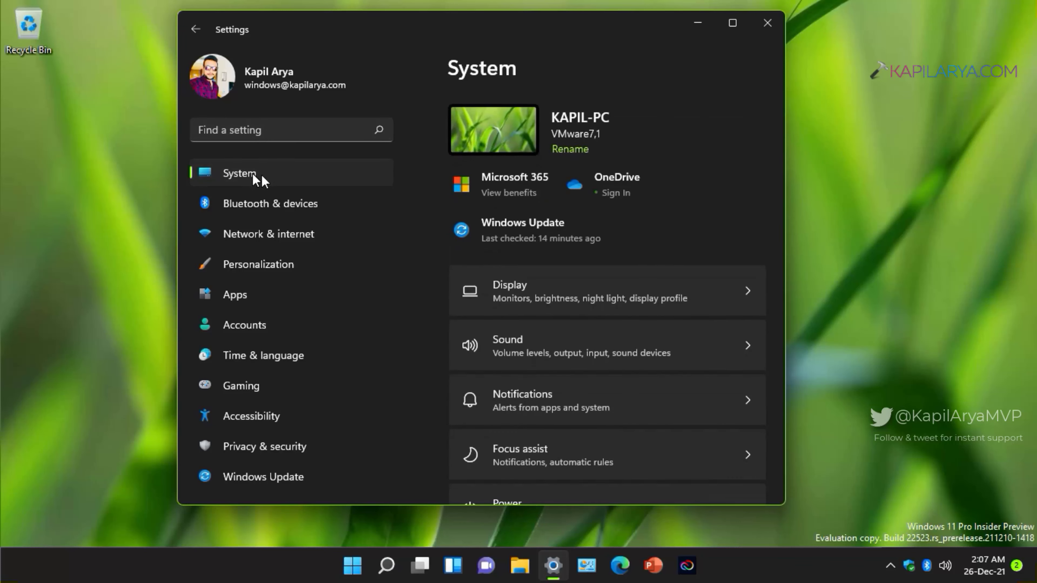
{"action": "left_click", "coordinate": [584, 350]}
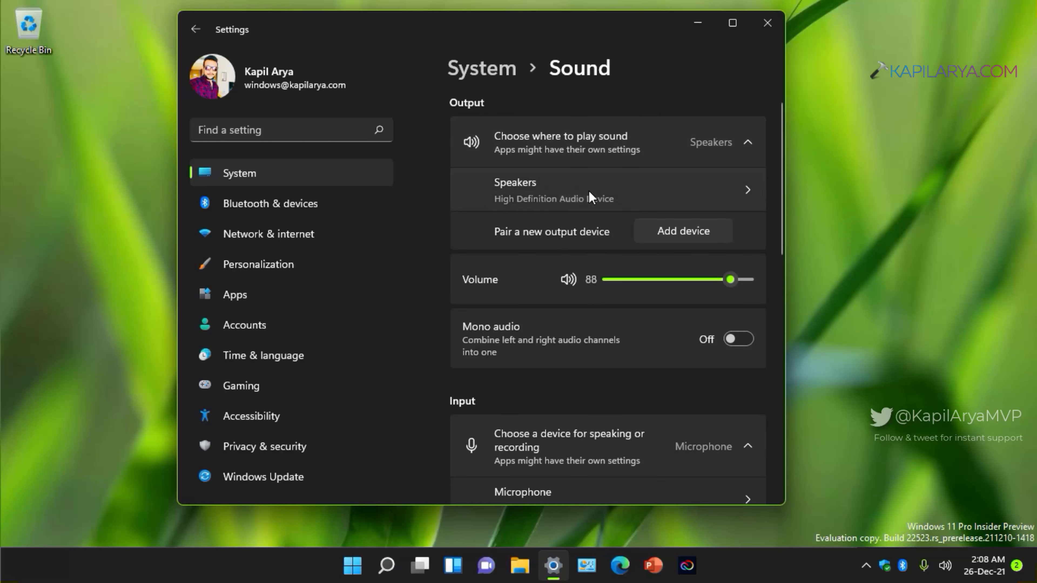
{"action": "left_click", "coordinate": [613, 198]}
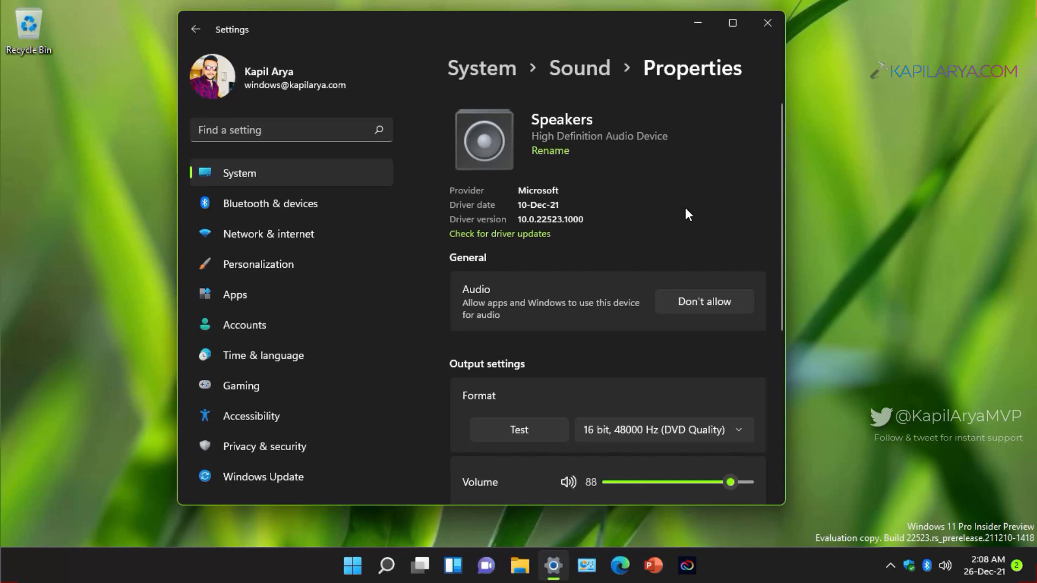
Step: Check for speaker driver updates and cancel the Don't allow audio prompt
{"action": "left_click", "coordinate": [535, 234]}
{"action": "left_click", "coordinate": [674, 303]}
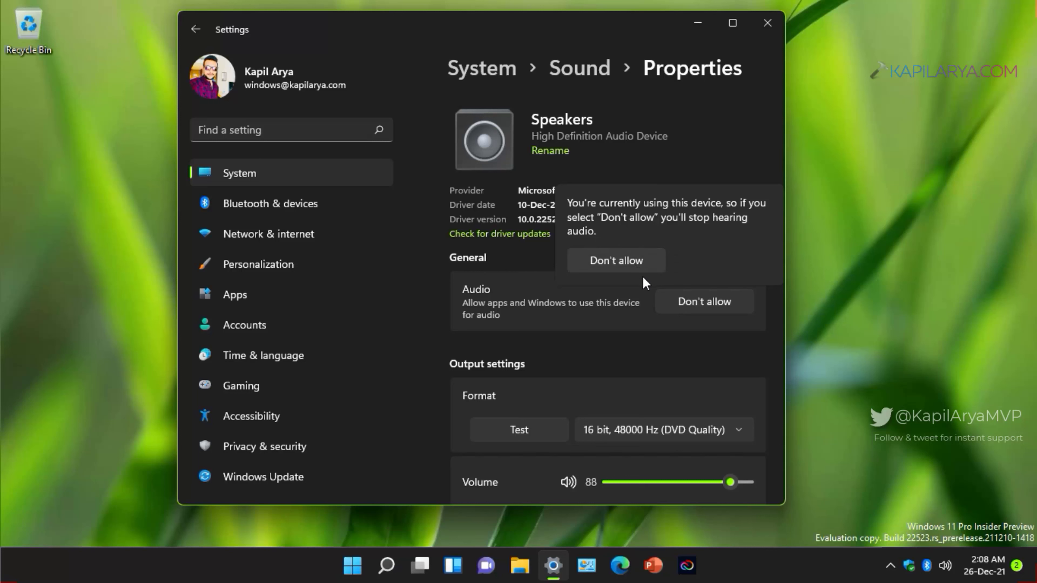
{"action": "left_click", "coordinate": [645, 311]}
Step: Play the speaker test sound three times, then minimize Settings
{"action": "scroll", "coordinate": [608, 327], "scroll_direction": "down", "scroll_amount": 3}
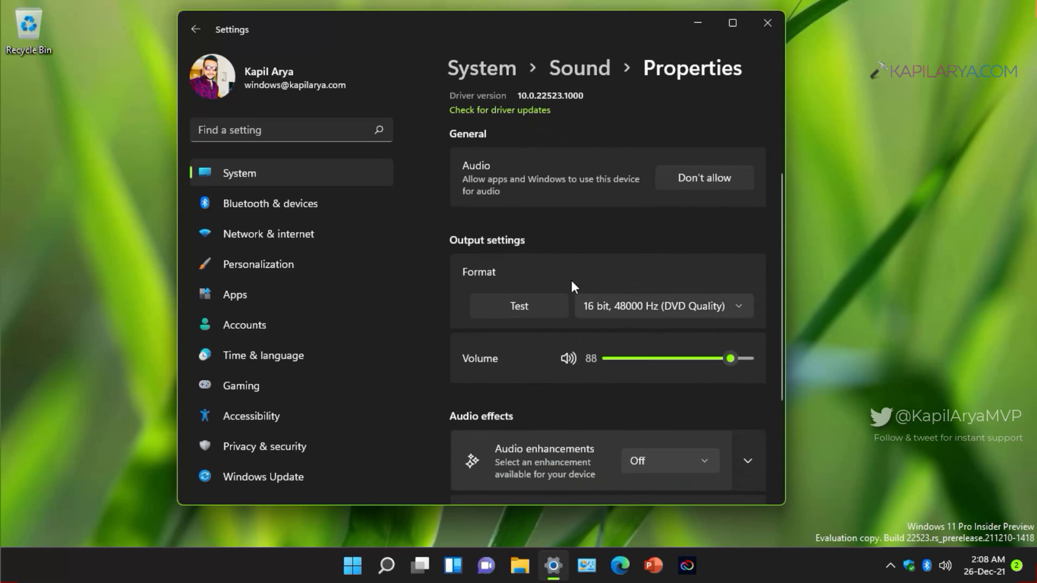
{"action": "left_click", "coordinate": [546, 312]}
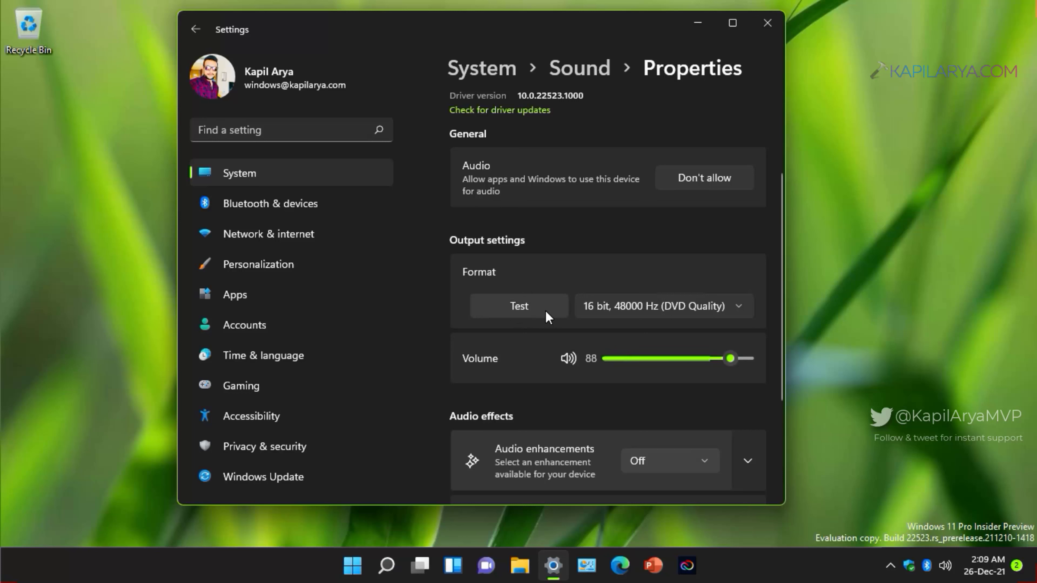
{"action": "left_click", "coordinate": [545, 310]}
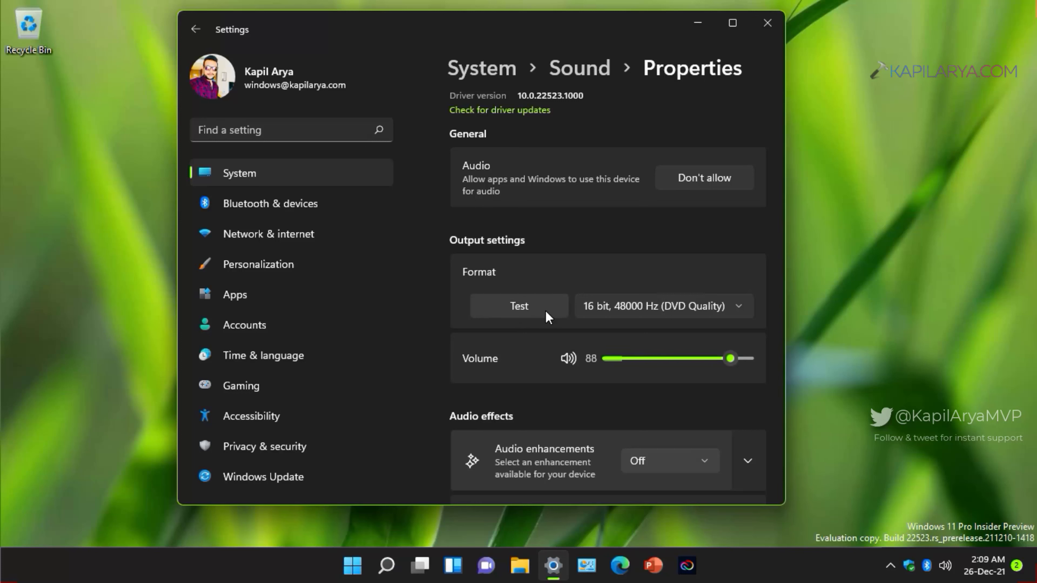
{"action": "left_click", "coordinate": [545, 310]}
{"action": "scroll", "coordinate": [611, 142], "scroll_direction": "up", "scroll_amount": 2}
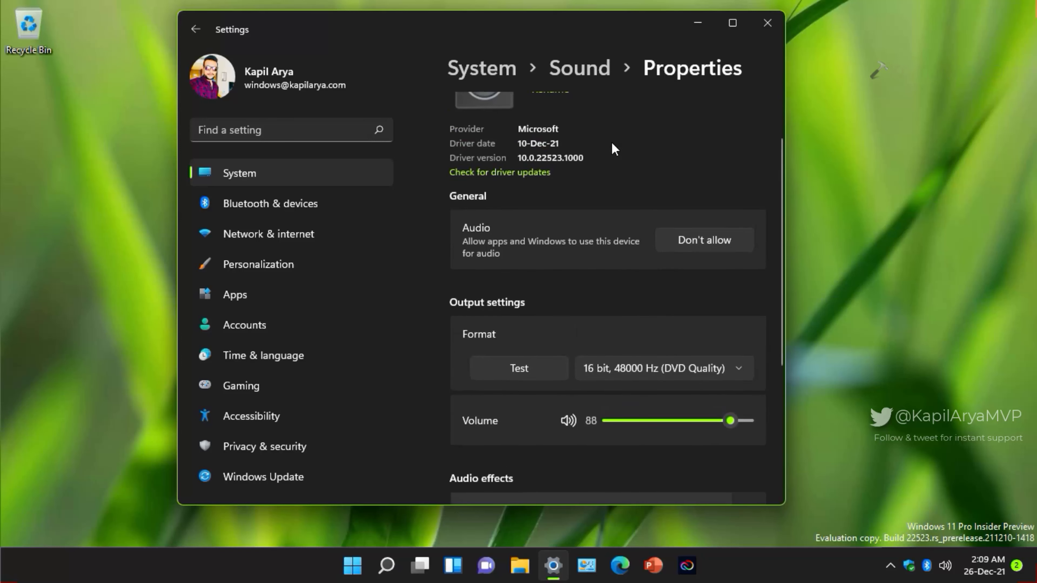
{"action": "left_click", "coordinate": [697, 23]}
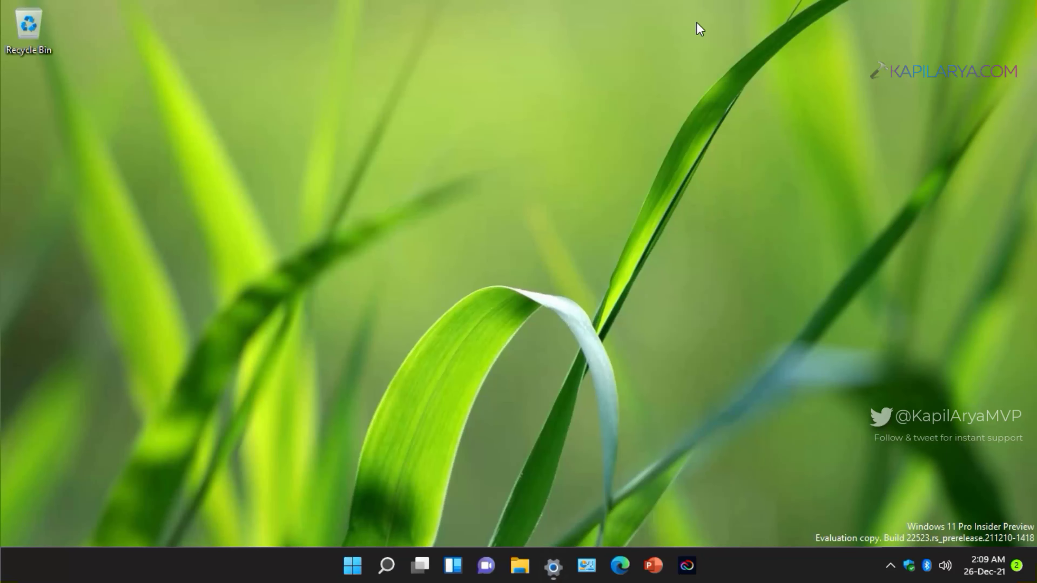
Step: Open Device Manager and select High Definition Audio Device under Sound, video and game controllers
{"action": "right_click", "coordinate": [347, 572]}
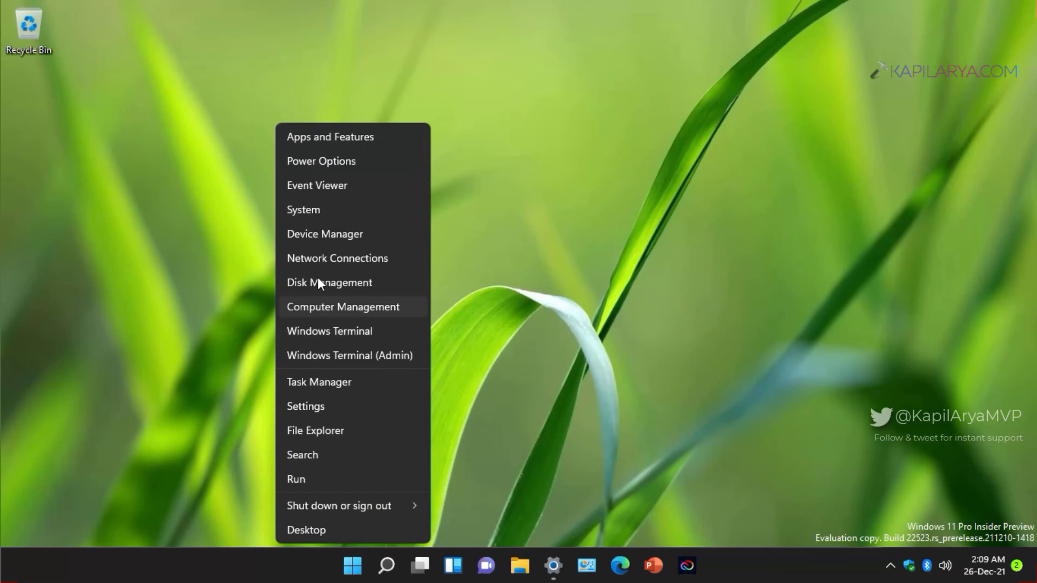
{"action": "left_click", "coordinate": [316, 234]}
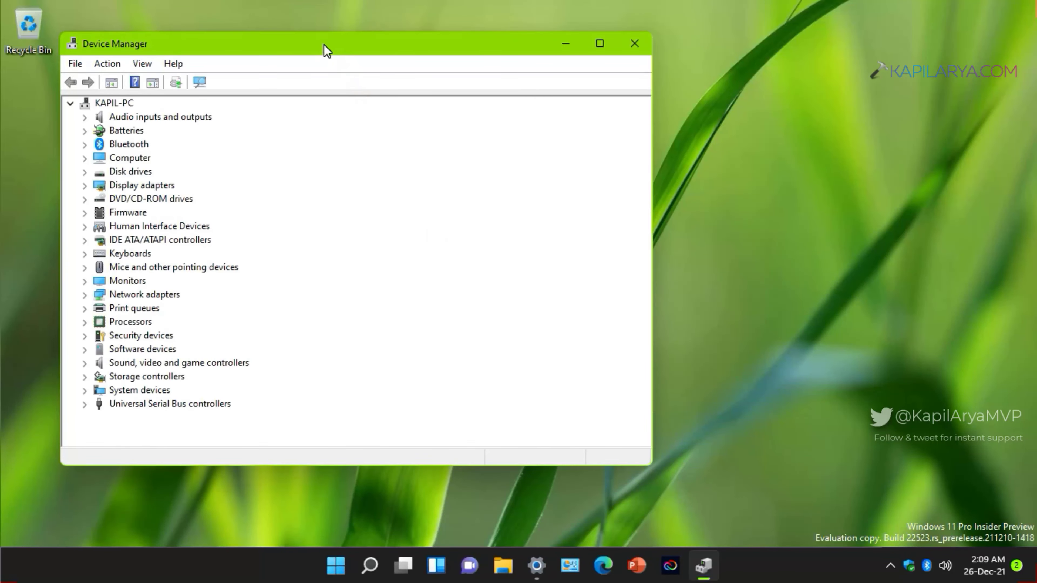
{"action": "left_click_drag", "start_coordinate": [323, 45], "coordinate": [505, 41]}
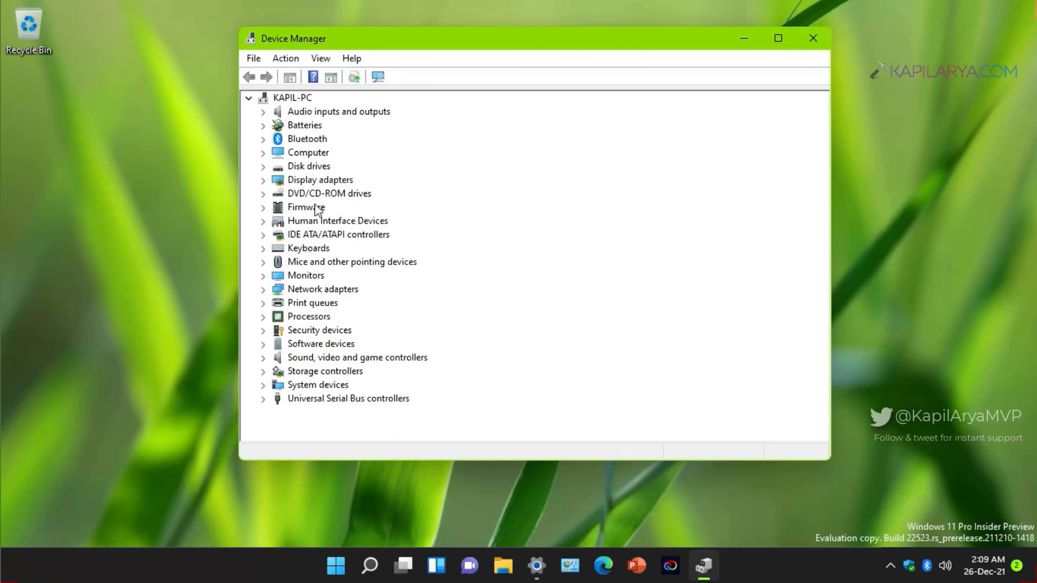
{"action": "left_click", "coordinate": [263, 358]}
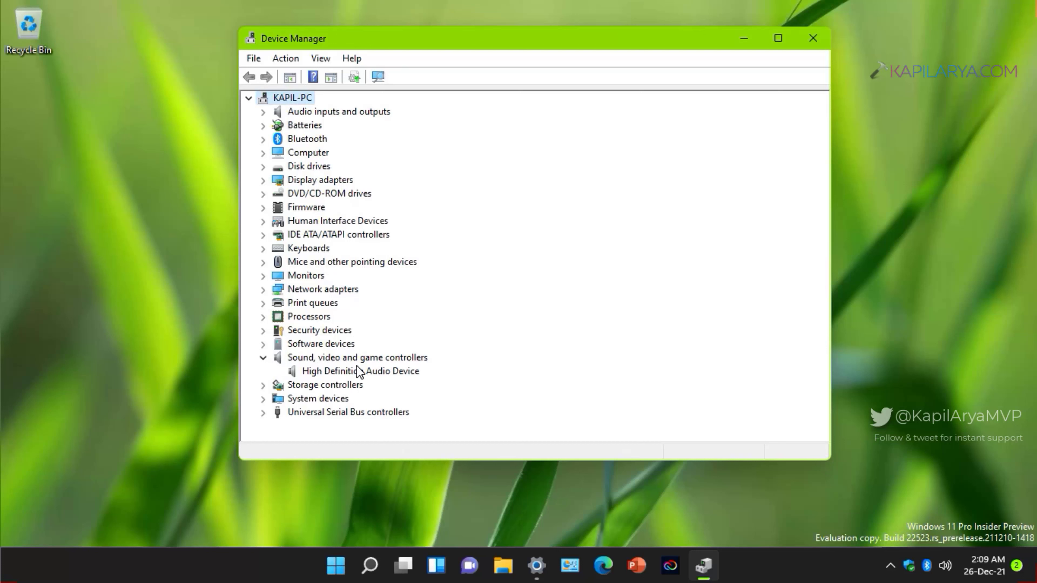
{"action": "left_click", "coordinate": [375, 372]}
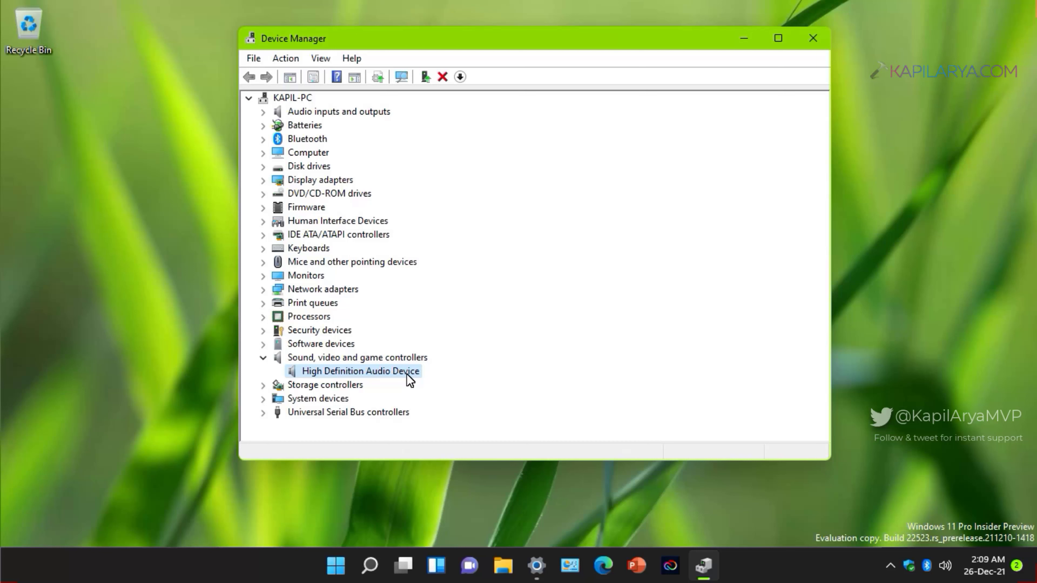
{"action": "double_click", "coordinate": [409, 380]}
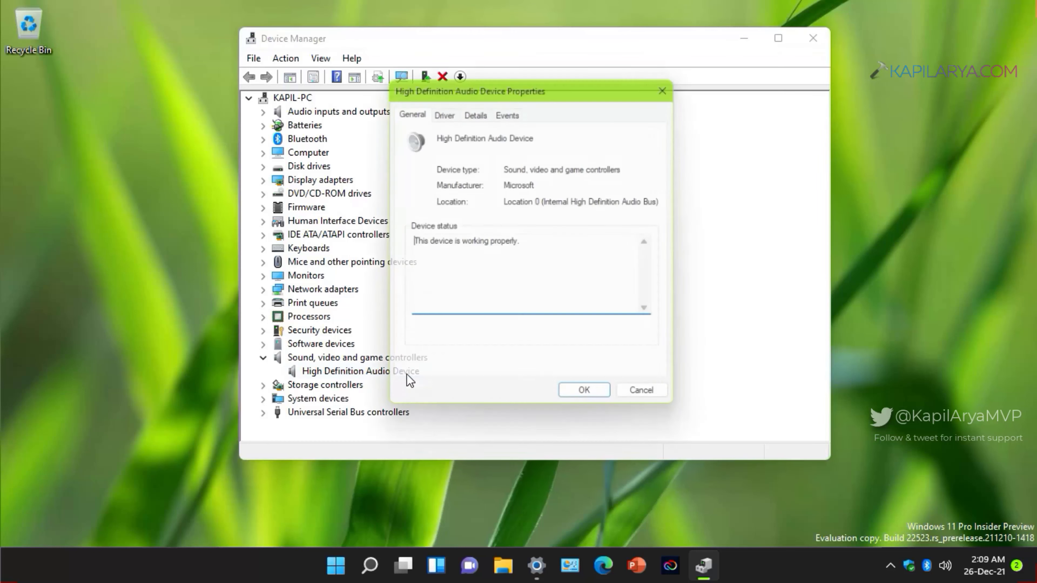
{"action": "left_click_drag", "start_coordinate": [409, 242], "coordinate": [530, 244]}
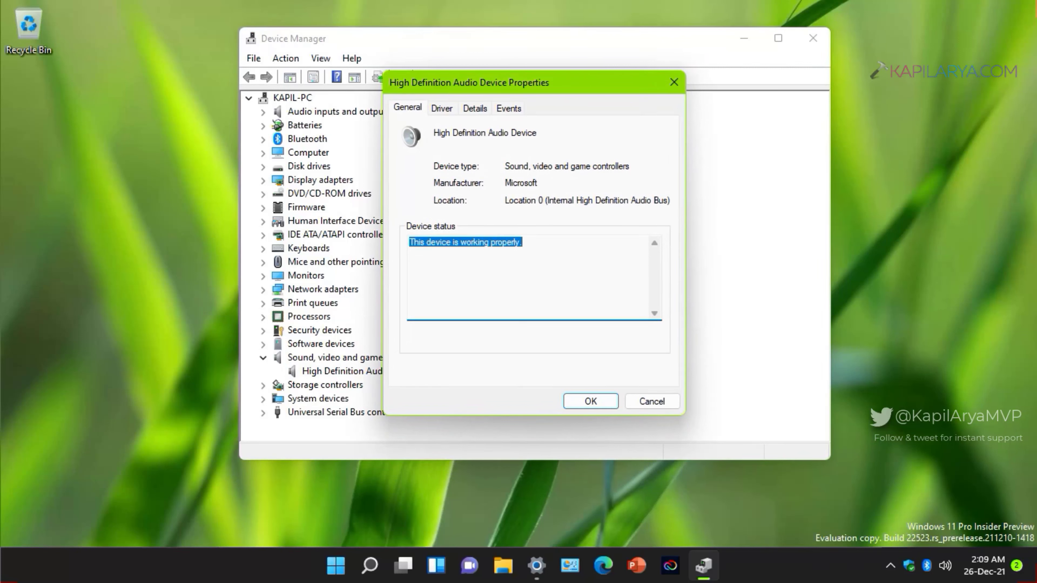
{"action": "left_click", "coordinate": [442, 109]}
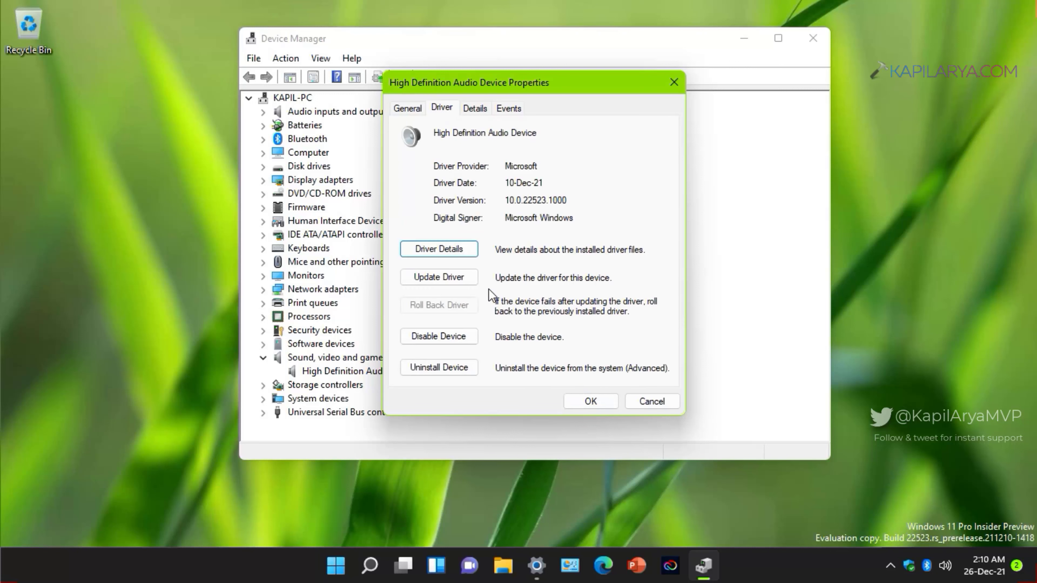
{"action": "left_click", "coordinate": [471, 282]}
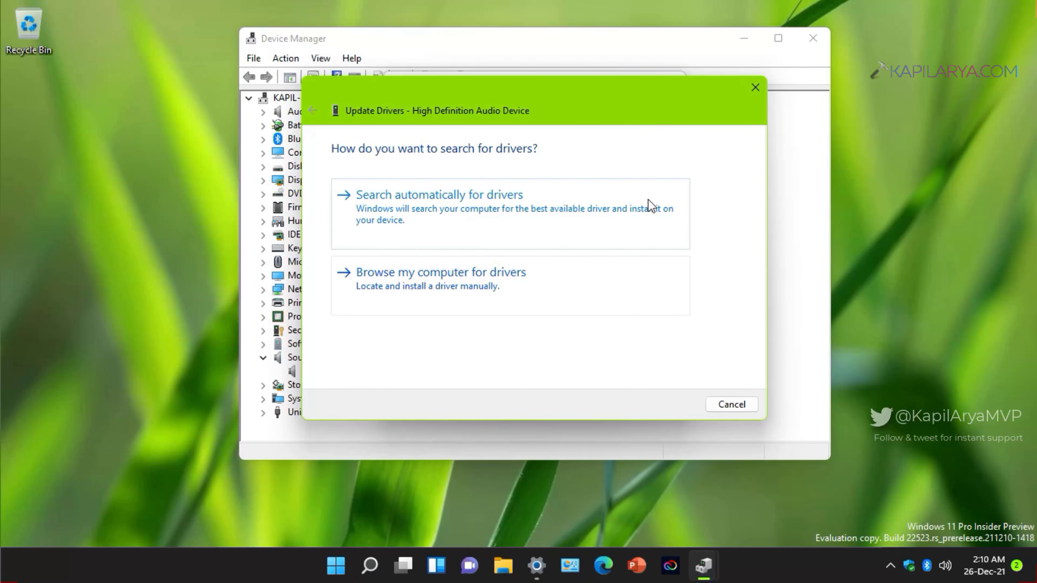
{"action": "left_click", "coordinate": [754, 88]}
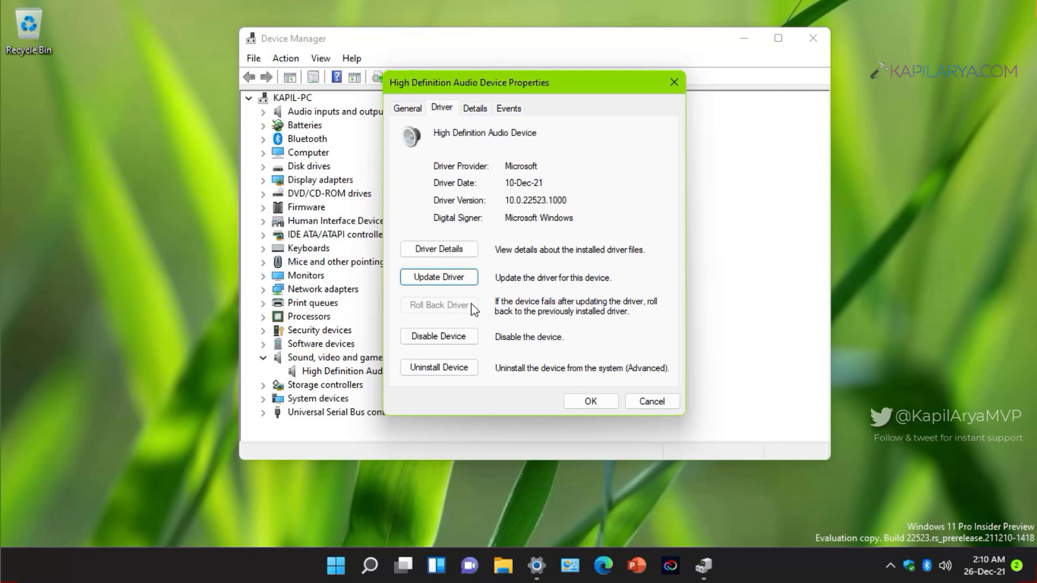
{"action": "left_click", "coordinate": [674, 82]}
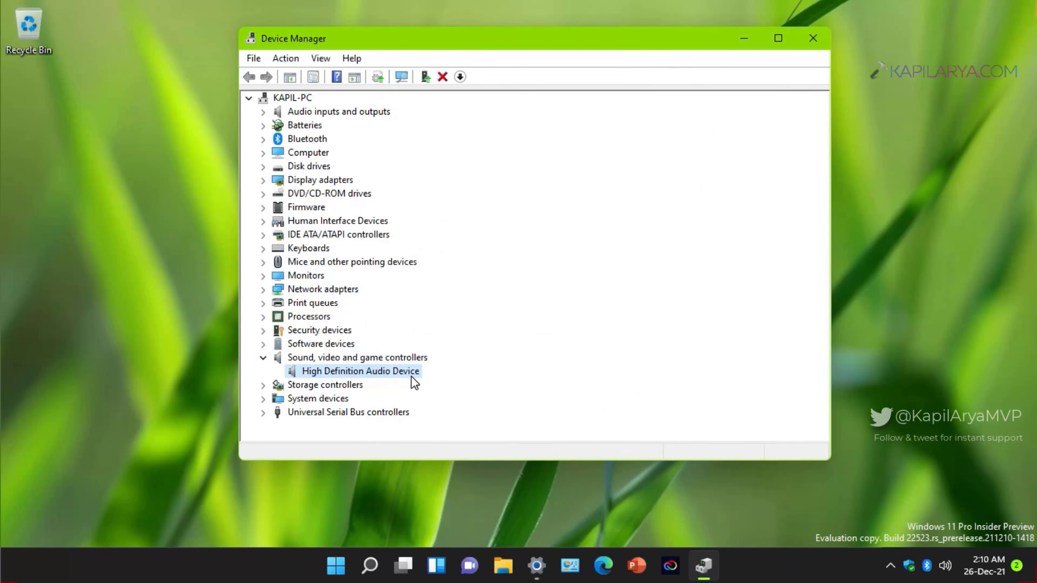
Step: Disable the High Definition Audio Device and confirm with Yes
{"action": "right_click", "coordinate": [413, 376]}
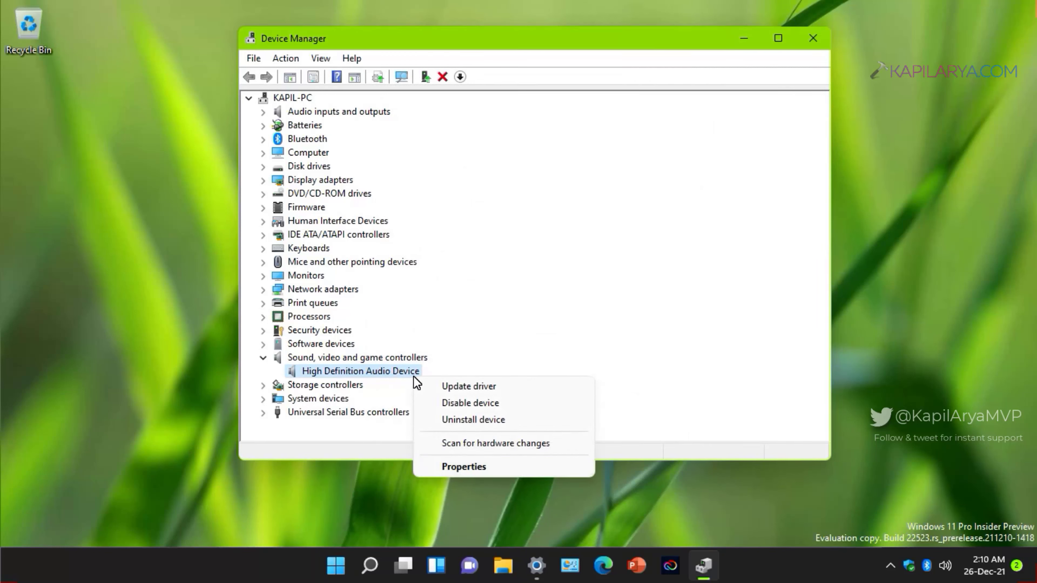
{"action": "left_click", "coordinate": [440, 402]}
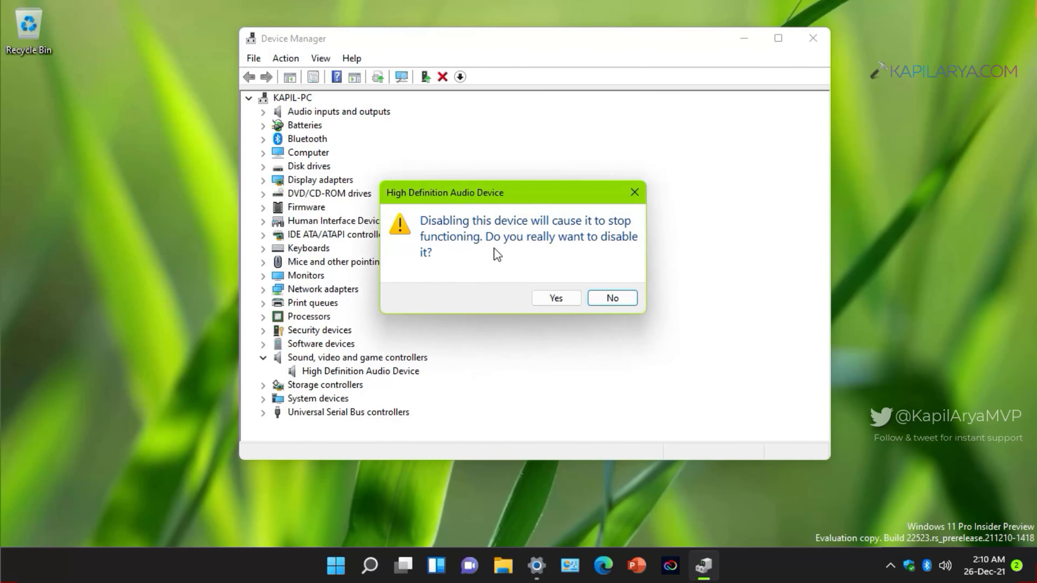
{"action": "left_click", "coordinate": [545, 301]}
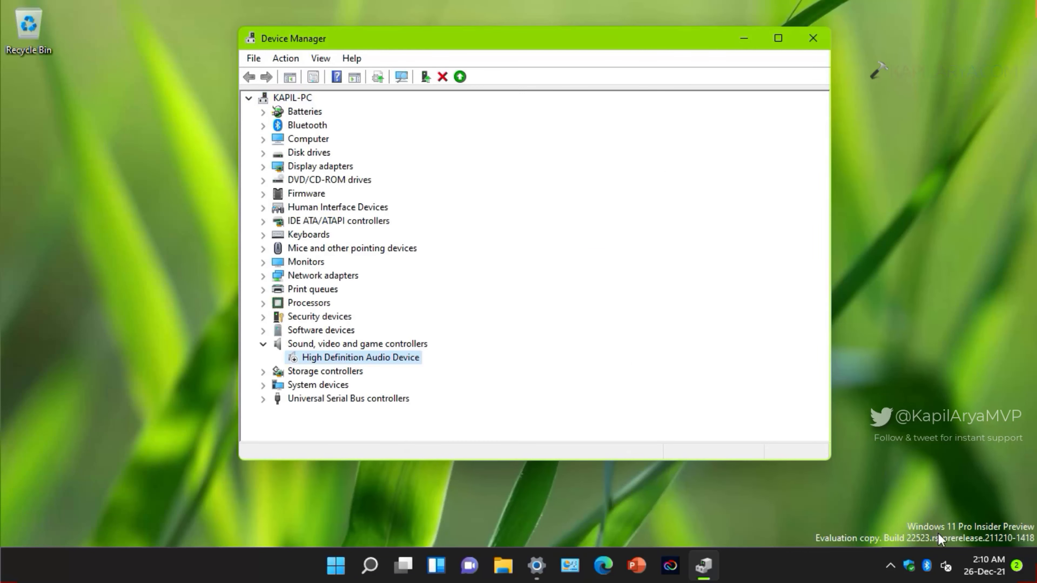
{"action": "mouse_move", "coordinate": [948, 567]}
Step: Re-enable the High Definition Audio Device, scan for hardware changes, and minimize Device Manager
{"action": "right_click", "coordinate": [413, 363]}
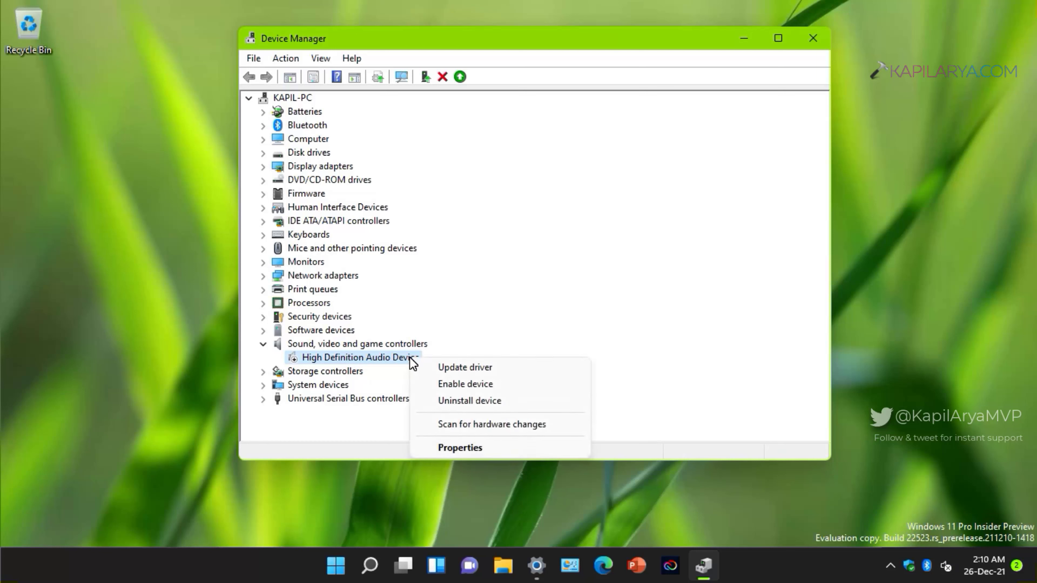
{"action": "left_click", "coordinate": [436, 385]}
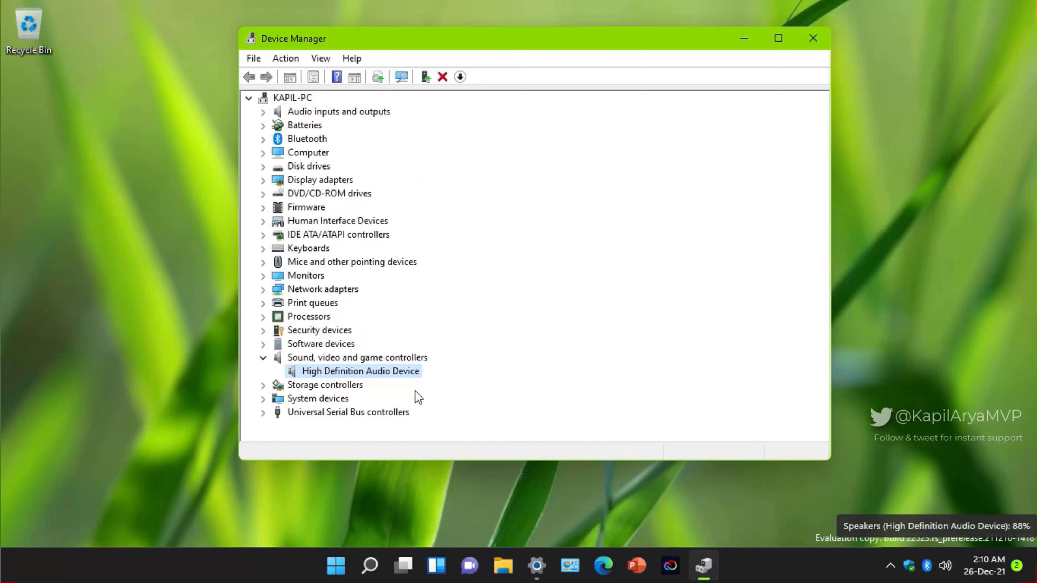
{"action": "left_click", "coordinate": [286, 58]}
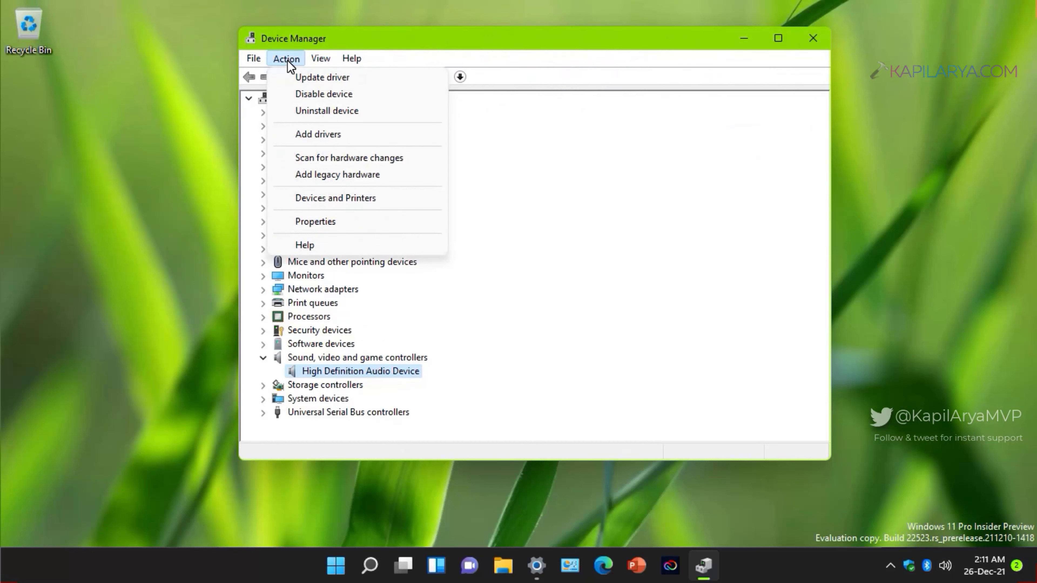
{"action": "left_click", "coordinate": [323, 160]}
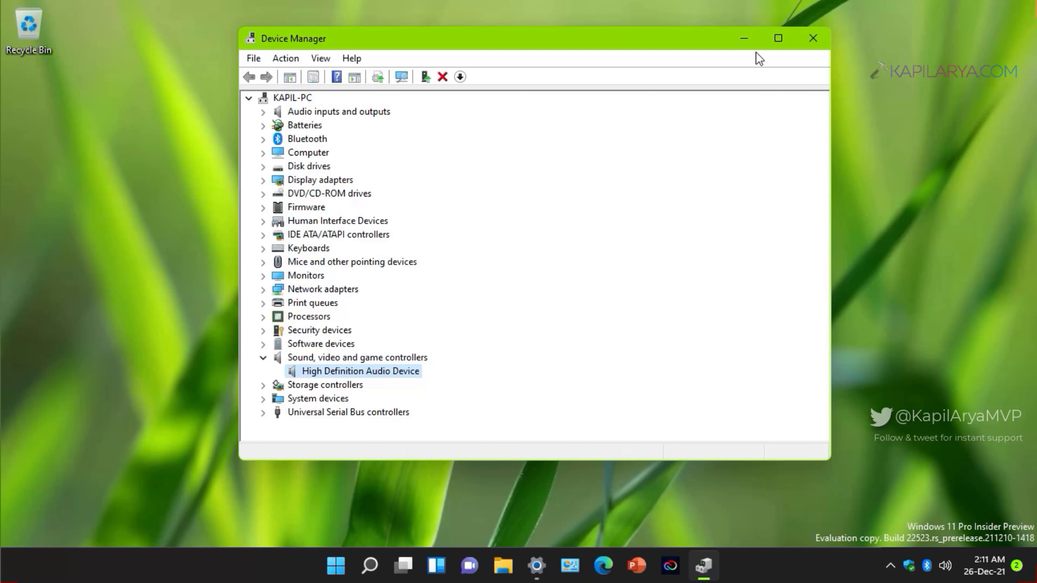
{"action": "left_click", "coordinate": [746, 38]}
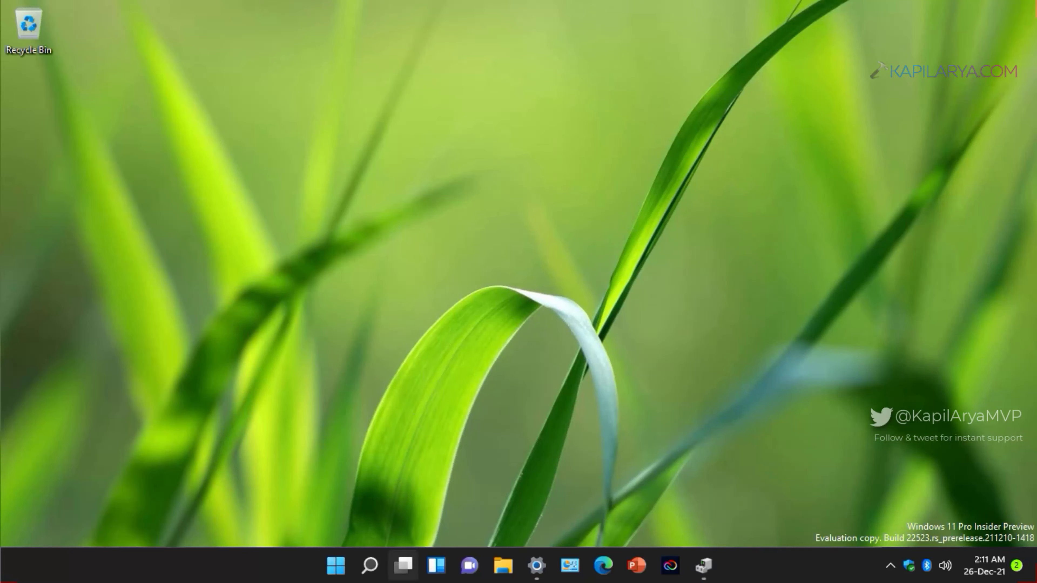
Step: Open the Run dialog, centre it, and enter services.msc
{"action": "right_click", "coordinate": [336, 566]}
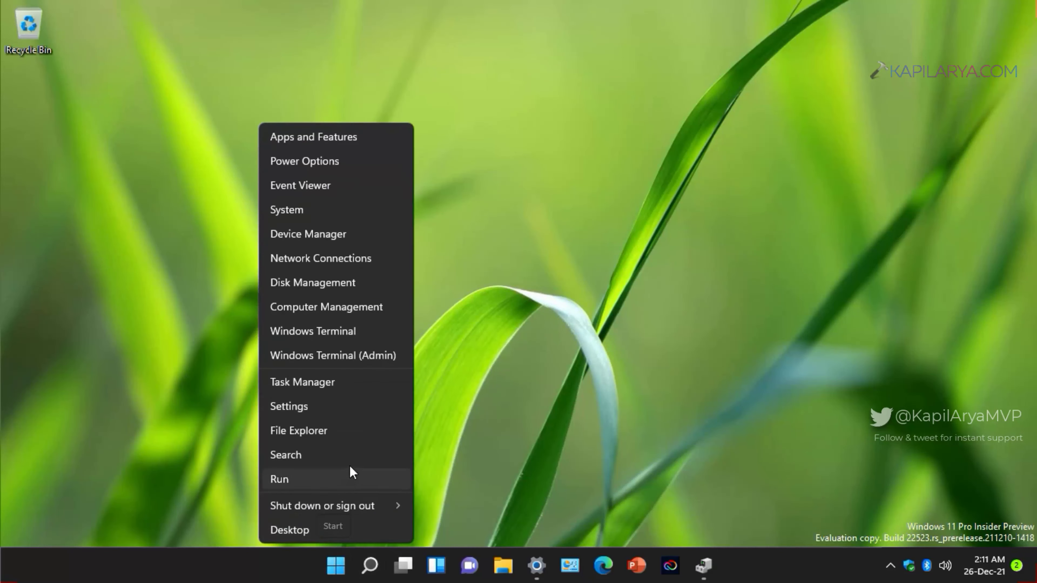
{"action": "key", "text": "r"}
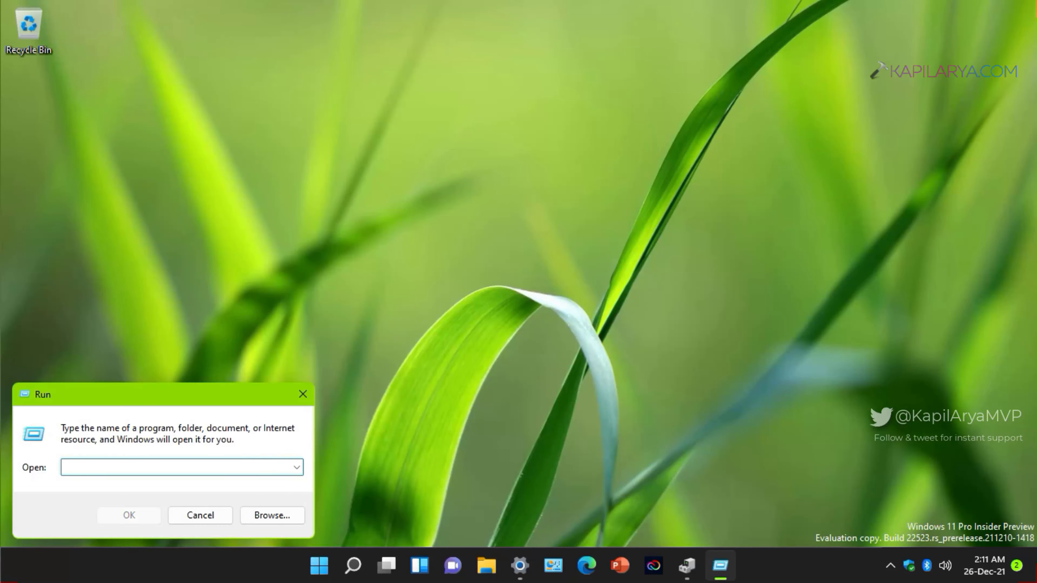
{"action": "left_click_drag", "start_coordinate": [179, 393], "coordinate": [516, 209]}
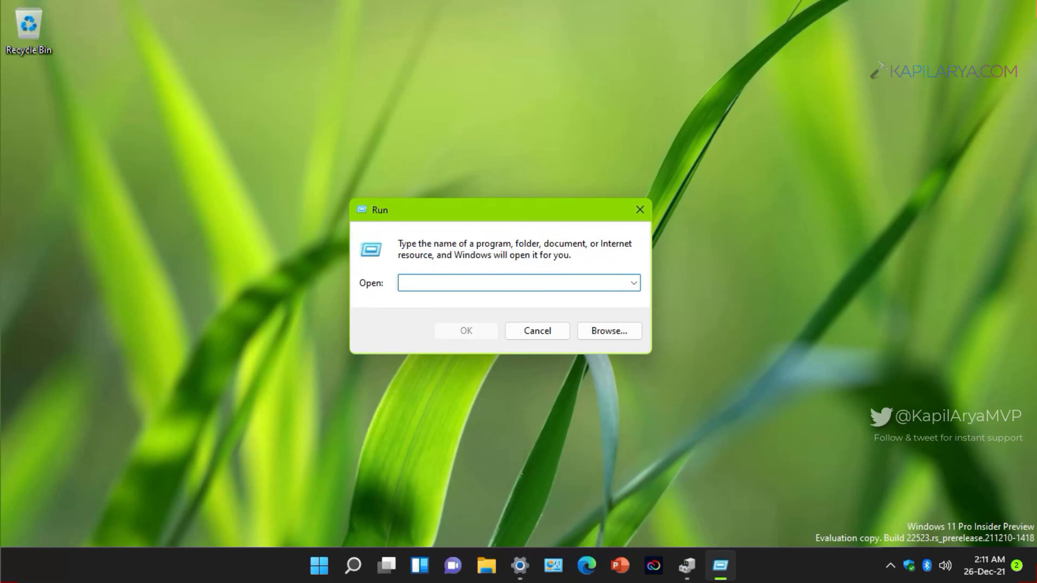
{"action": "type", "text": "ser"}
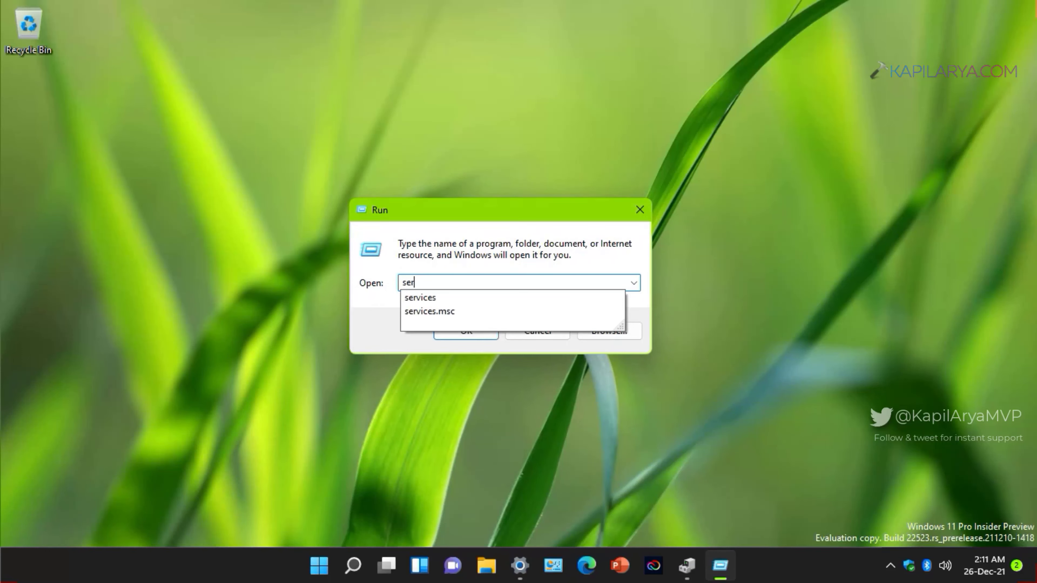
{"action": "type", "text": "vices.msc"}
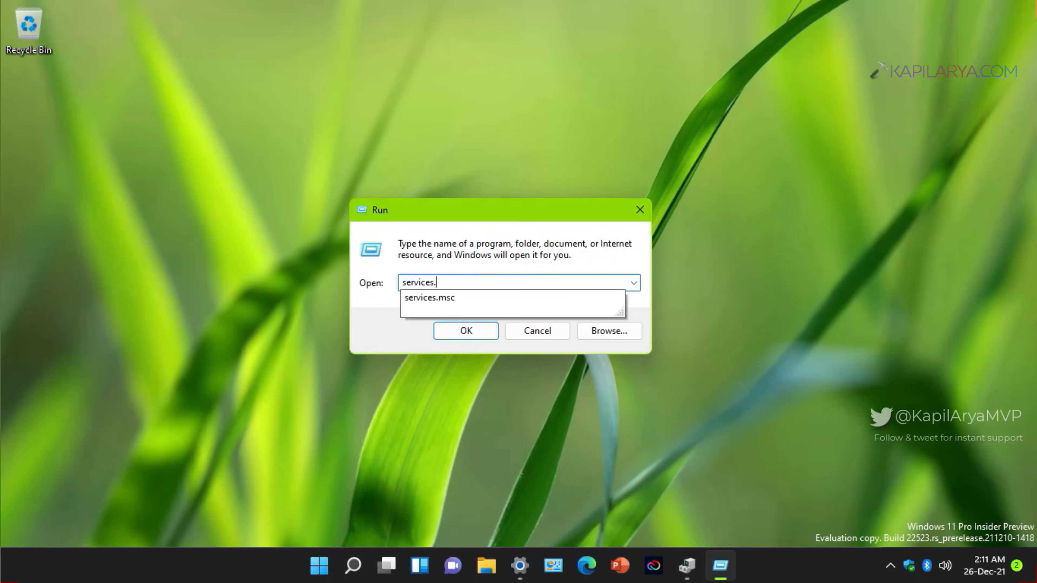
Step: Launch the Services console and review the Windows Audio service's properties
{"action": "left_click", "coordinate": [455, 332]}
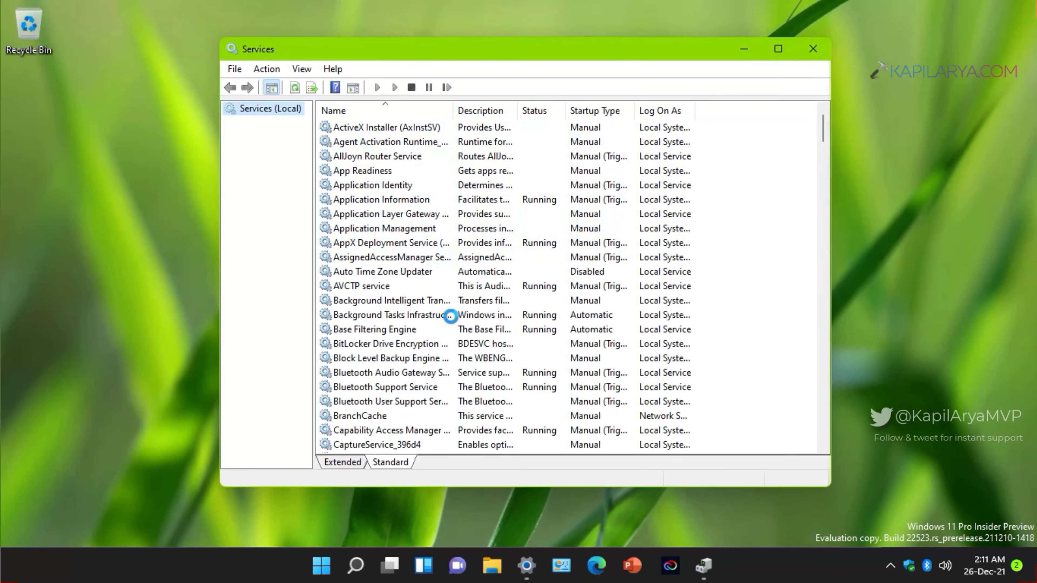
{"action": "scroll", "coordinate": [400, 294], "scroll_direction": "down", "scroll_amount": 20}
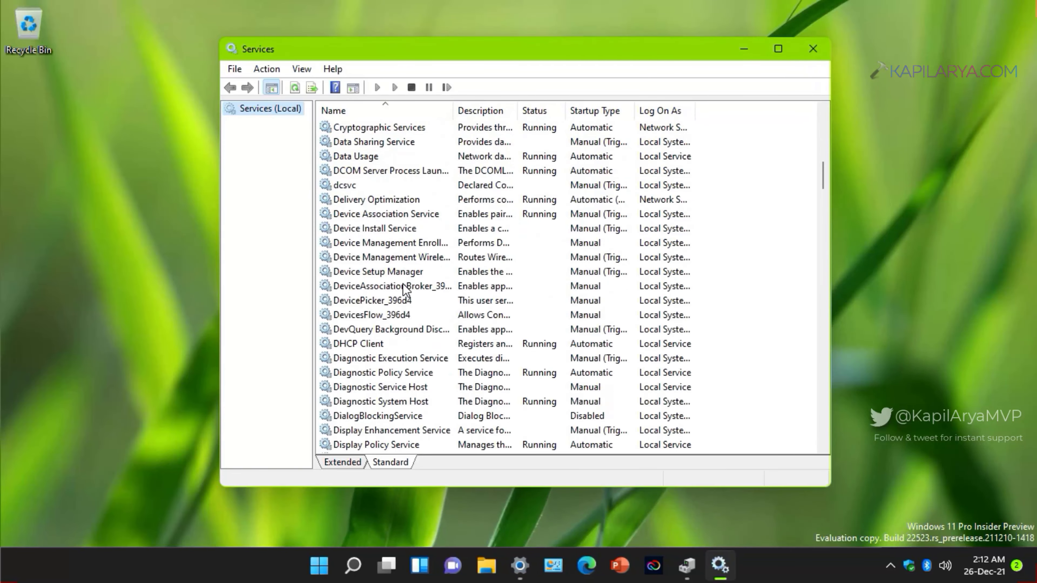
{"action": "scroll", "coordinate": [404, 284], "scroll_direction": "down", "scroll_amount": 20}
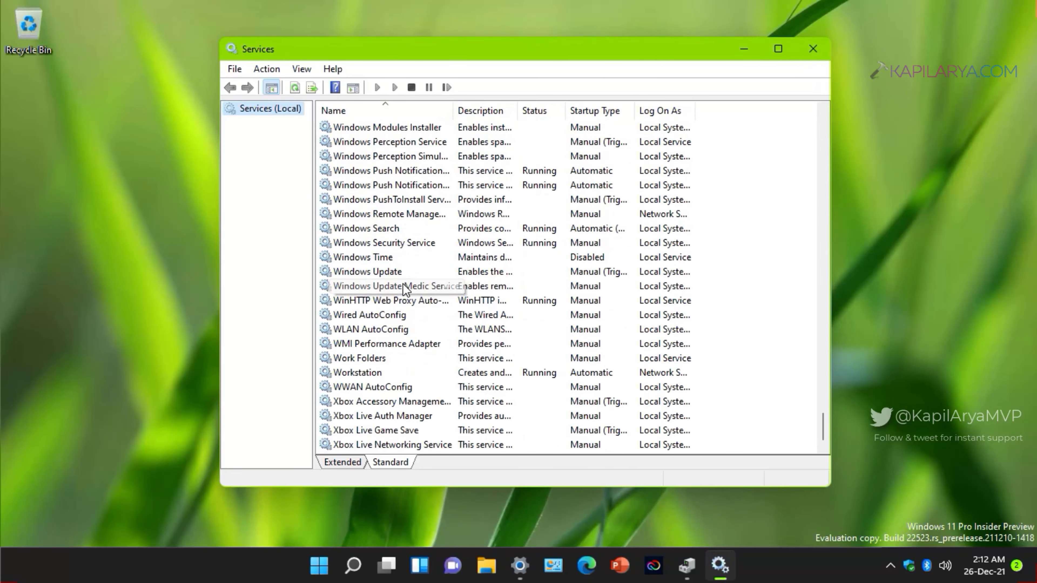
{"action": "scroll", "coordinate": [402, 177], "scroll_direction": "up", "scroll_amount": 10}
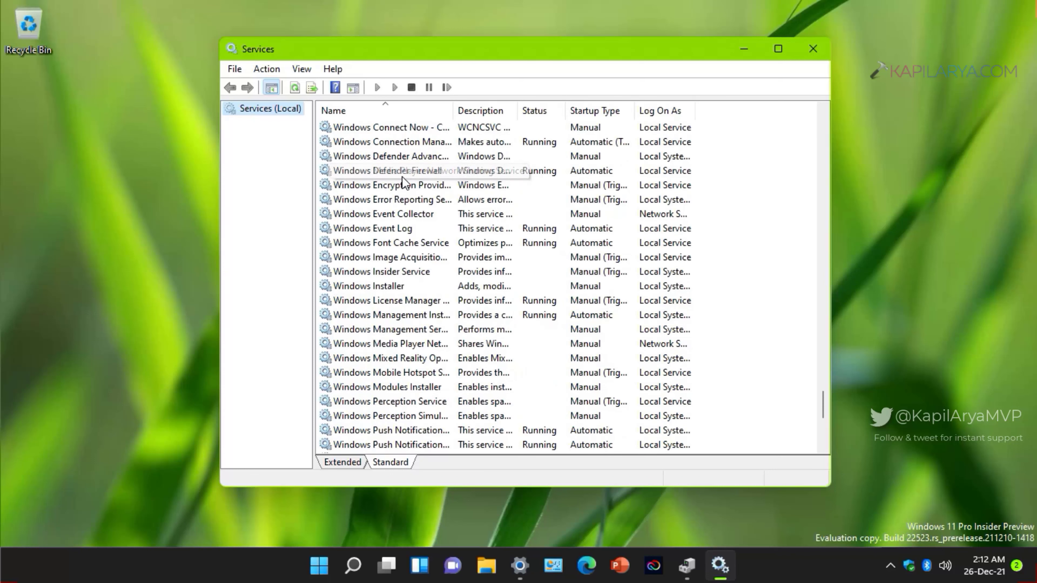
{"action": "double_click", "coordinate": [405, 213]}
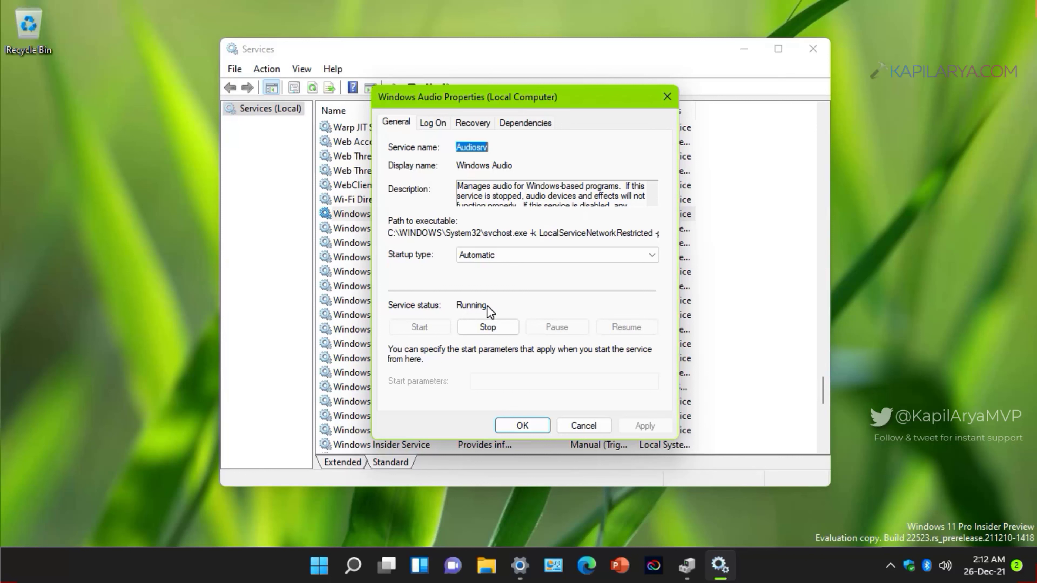
{"action": "left_click", "coordinate": [667, 97]}
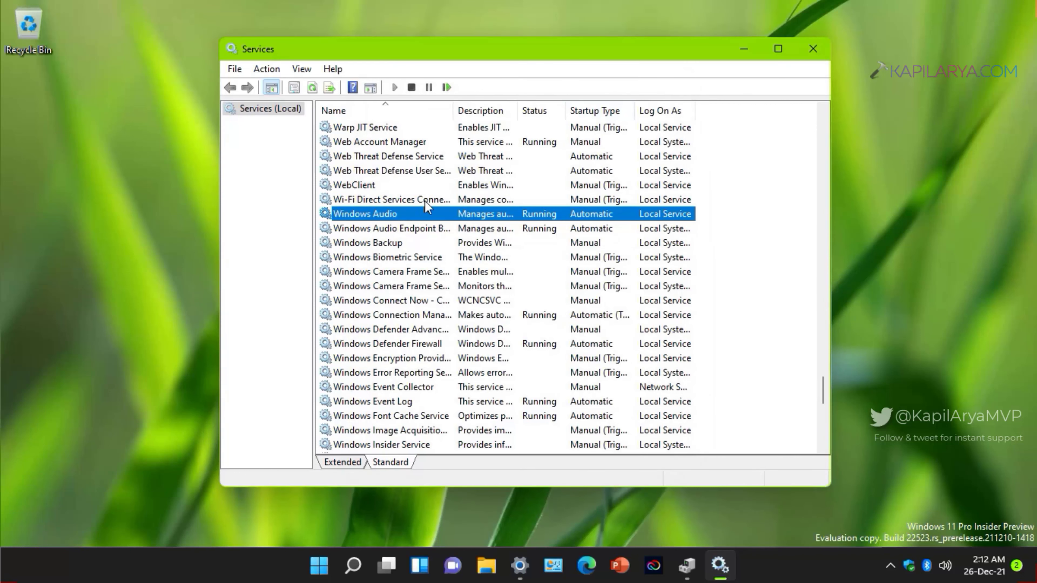
Step: Verify Windows Audio Endpoint Builder and RPC are Running/Automatic, then minimize Services
{"action": "right_click", "coordinate": [405, 215]}
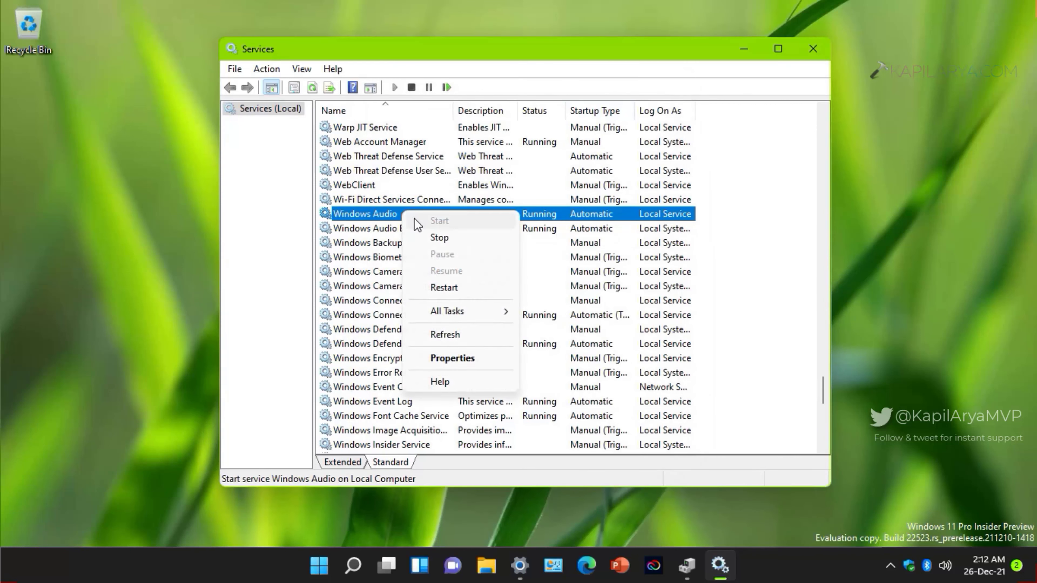
{"action": "left_click", "coordinate": [388, 228]}
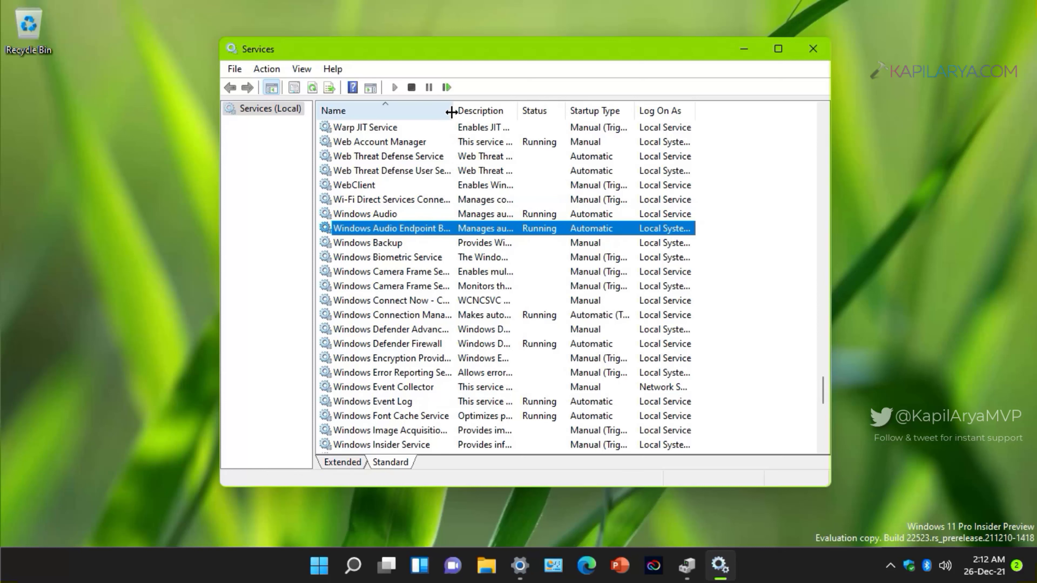
{"action": "left_click_drag", "start_coordinate": [452, 110], "coordinate": [501, 112]}
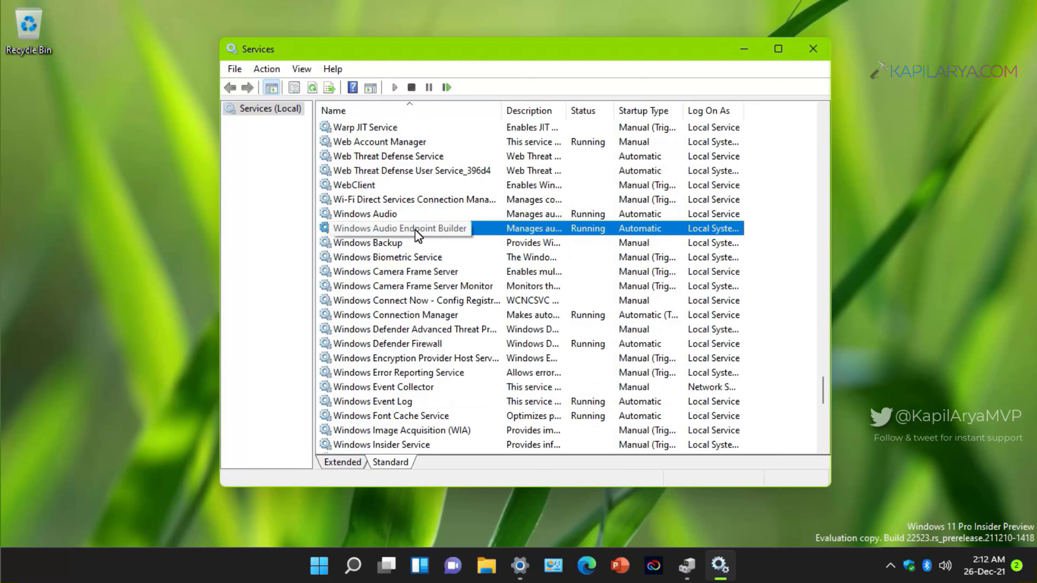
{"action": "left_click_drag", "start_coordinate": [824, 389], "coordinate": [808, 307]}
{"action": "left_click", "coordinate": [388, 343]}
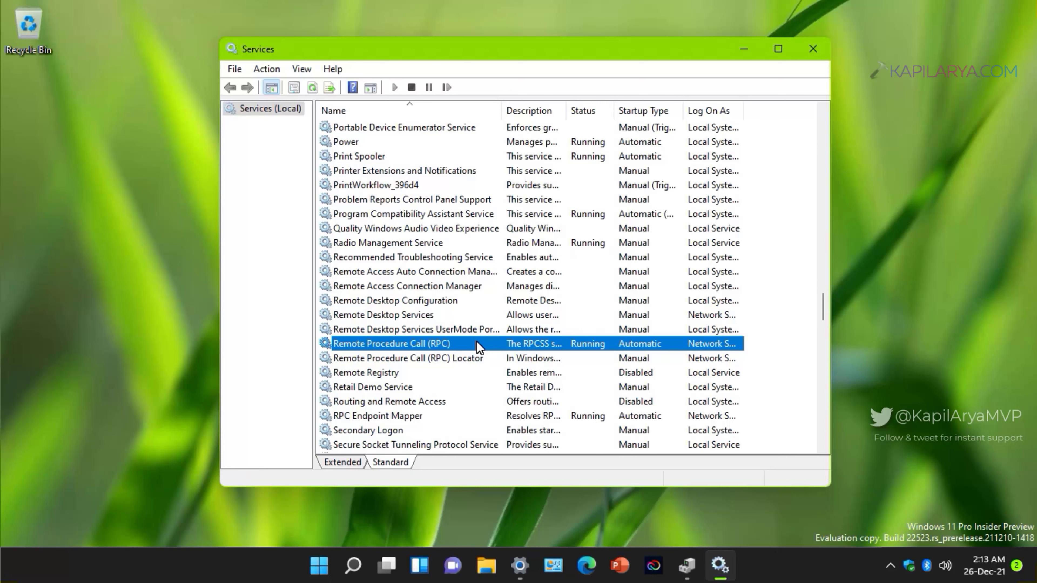
{"action": "left_click", "coordinate": [744, 48]}
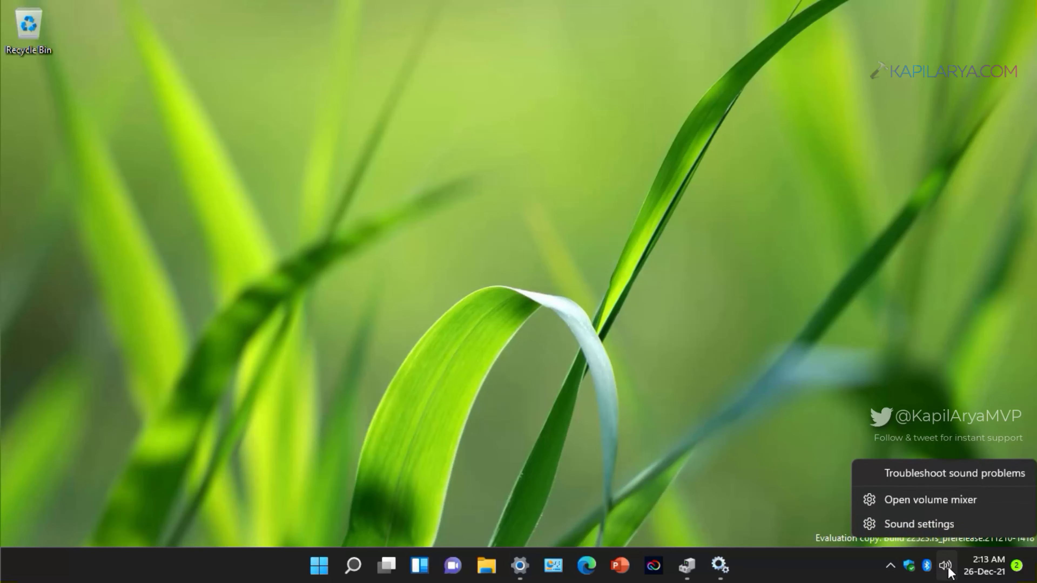
Step: Go from the taskbar Sound settings page to More sound settings, opening the classic Sound dialog
{"action": "left_click", "coordinate": [934, 516]}
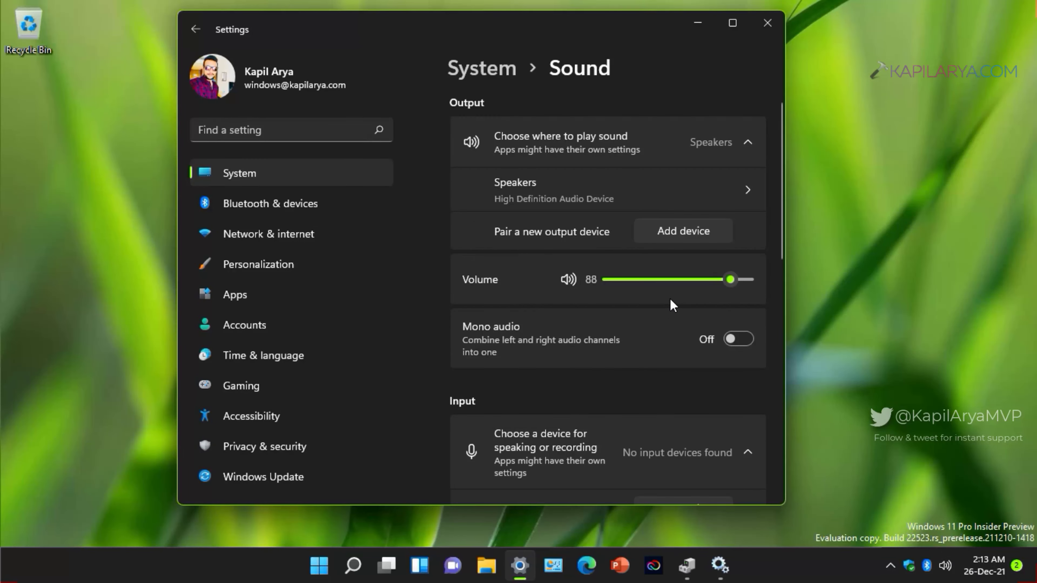
{"action": "scroll", "coordinate": [670, 298], "scroll_direction": "down", "scroll_amount": 3}
{"action": "scroll", "coordinate": [670, 298], "scroll_direction": "down", "scroll_amount": 3}
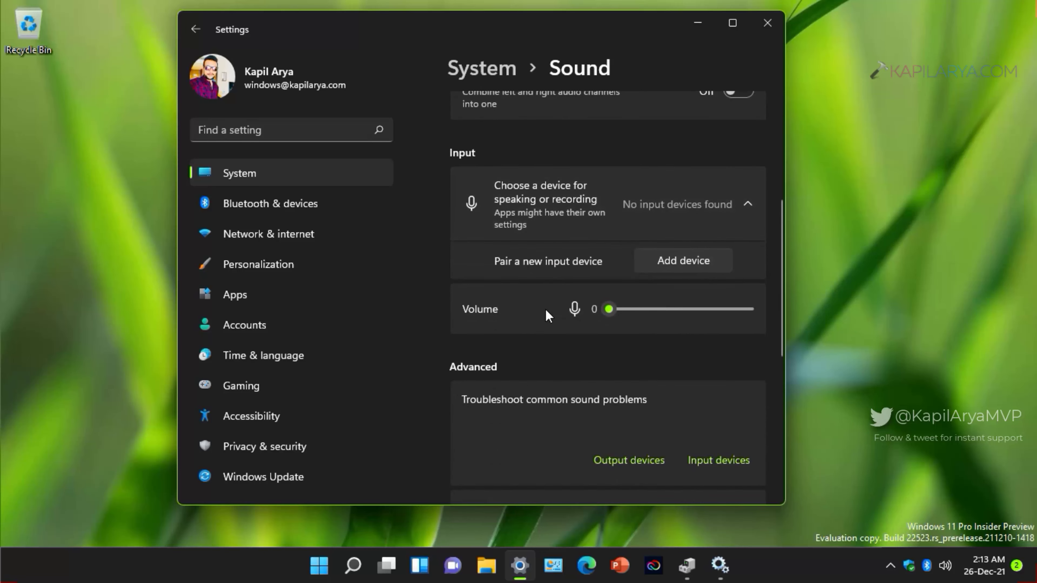
{"action": "scroll", "coordinate": [547, 315], "scroll_direction": "down", "scroll_amount": 3}
{"action": "scroll", "coordinate": [548, 315], "scroll_direction": "down", "scroll_amount": 2}
{"action": "scroll", "coordinate": [626, 343], "scroll_direction": "down", "scroll_amount": 2}
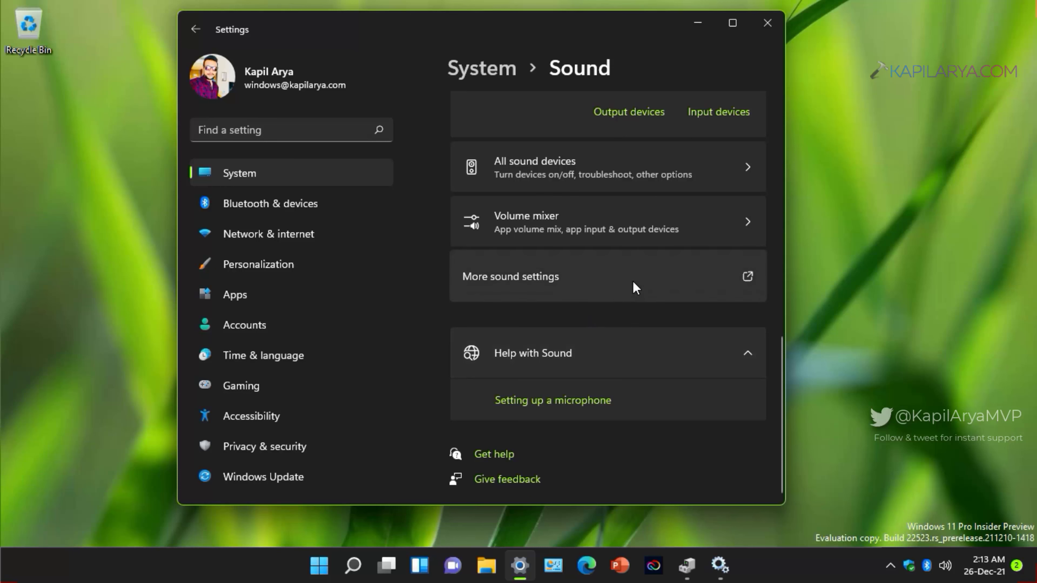
{"action": "left_click", "coordinate": [601, 279]}
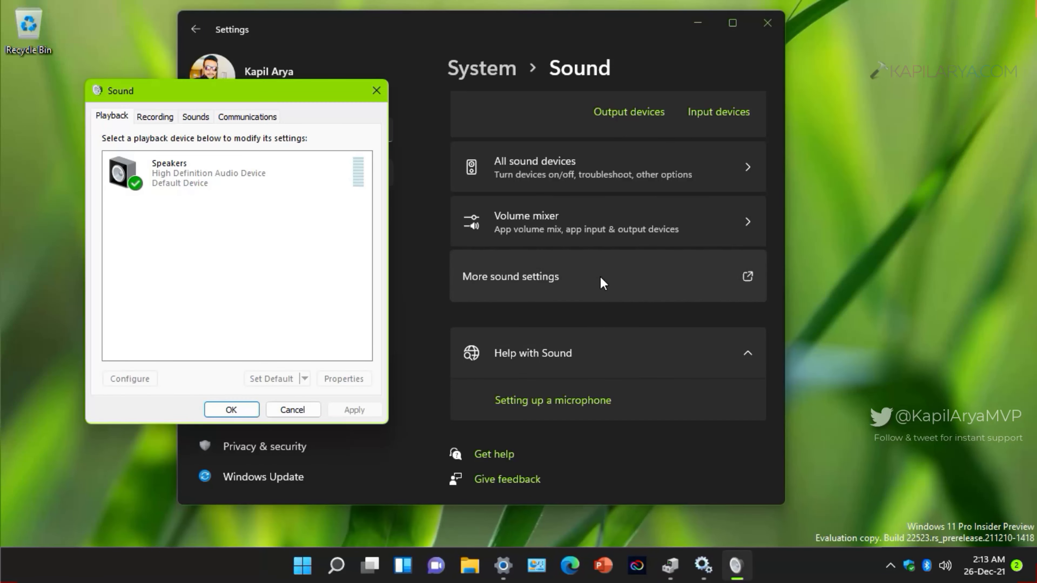
Step: In the Speakers properties, tick Disable all enhancements
{"action": "left_click", "coordinate": [198, 172]}
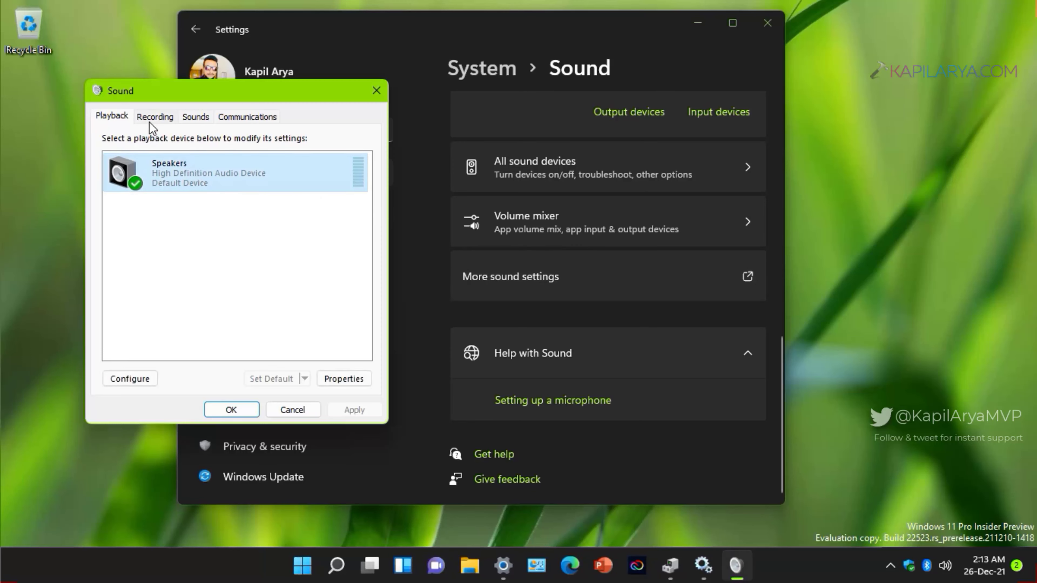
{"action": "left_click", "coordinate": [343, 379]}
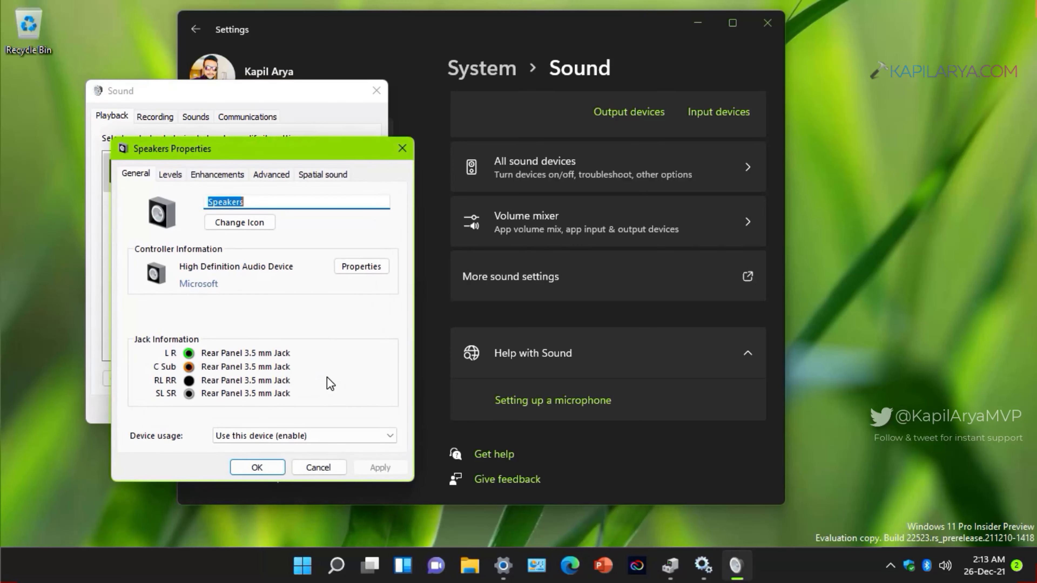
{"action": "left_click", "coordinate": [206, 175]}
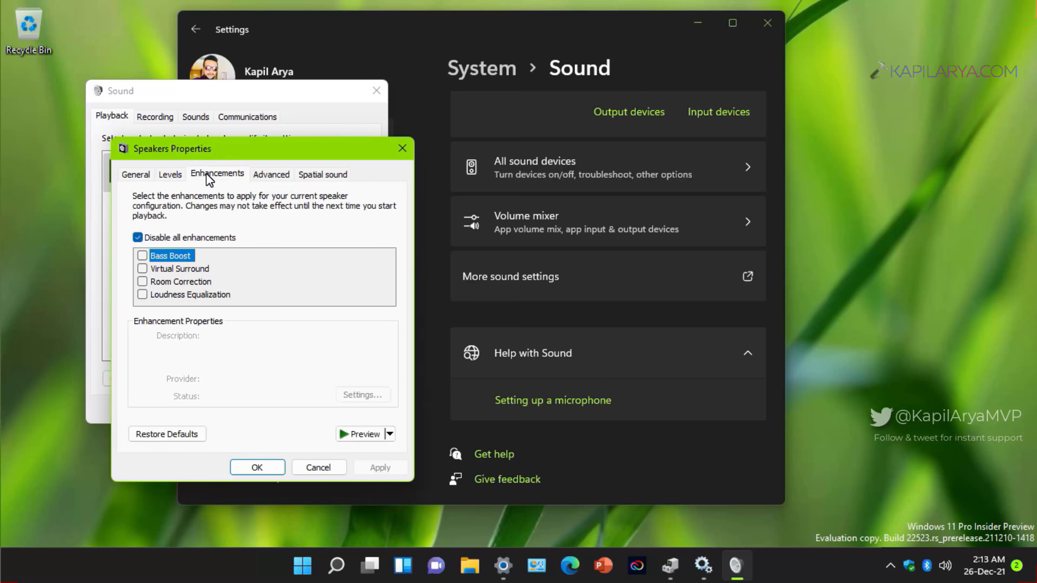
{"action": "left_click", "coordinate": [137, 237]}
{"action": "left_click", "coordinate": [137, 238]}
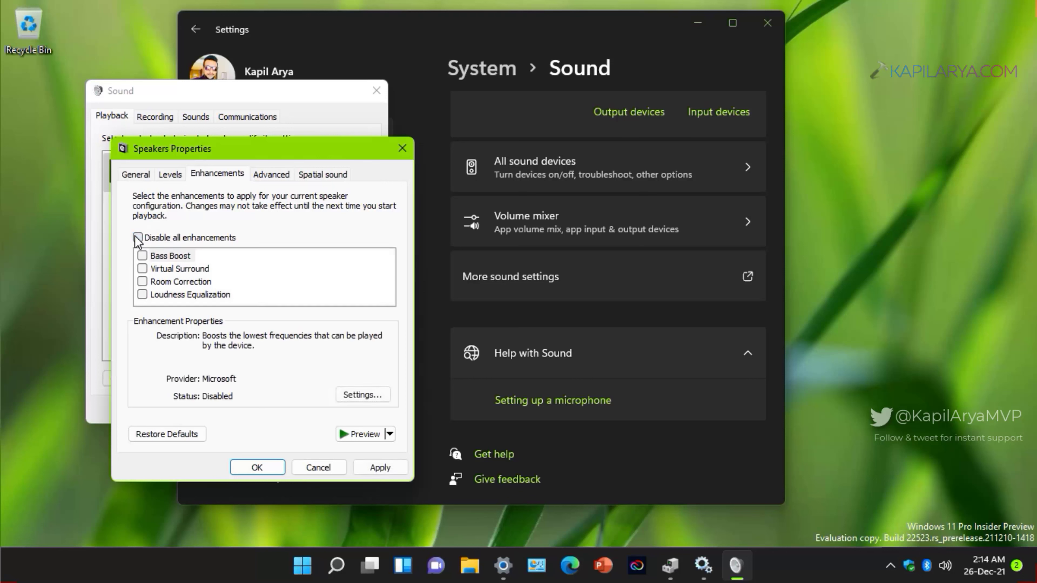
{"action": "left_click", "coordinate": [137, 237]}
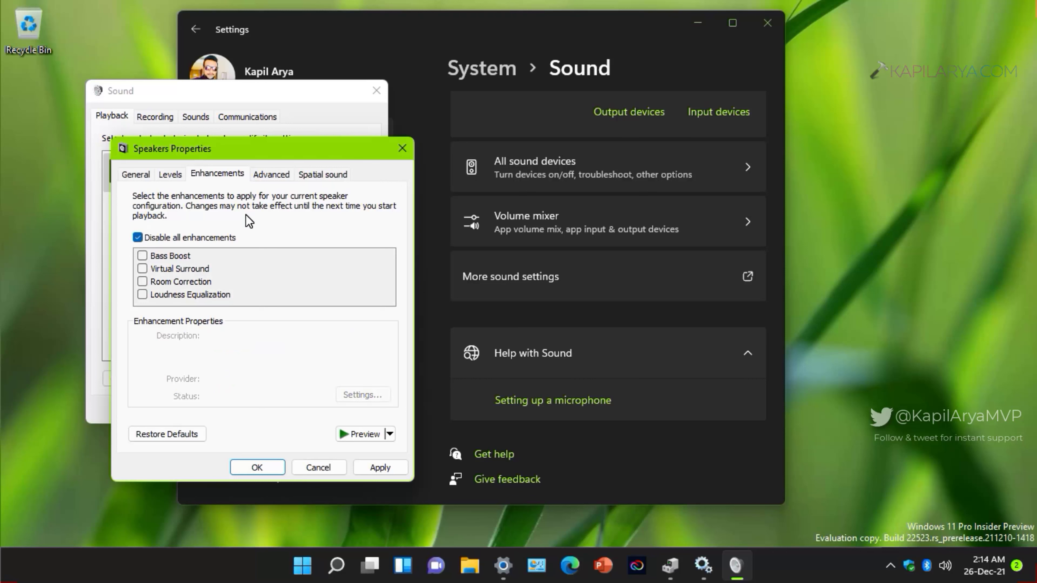
Step: Untick Allow applications to take exclusive control on the Advanced tab, then apply and close
{"action": "left_click", "coordinate": [260, 176]}
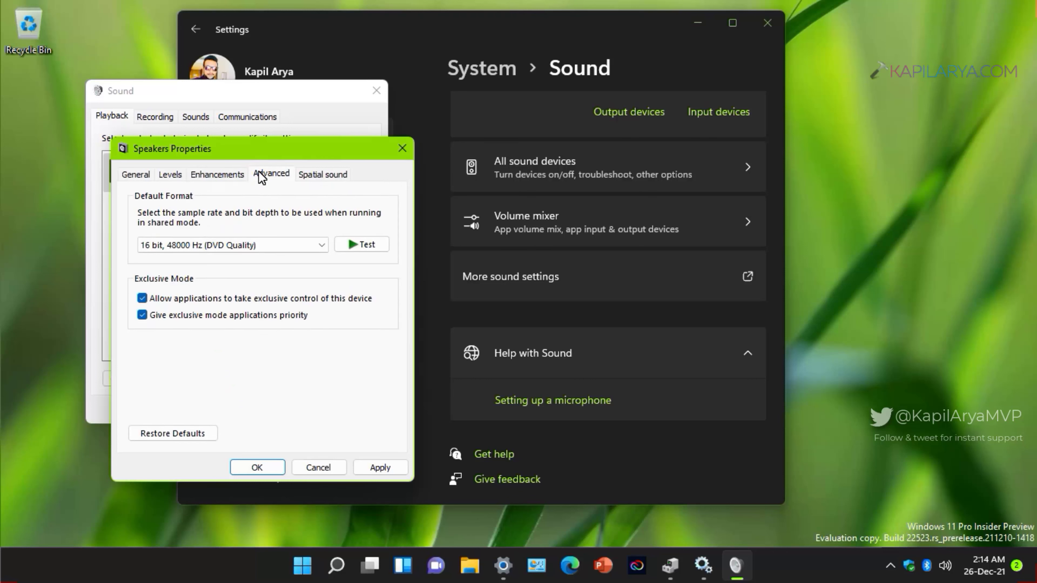
{"action": "left_click", "coordinate": [227, 178]}
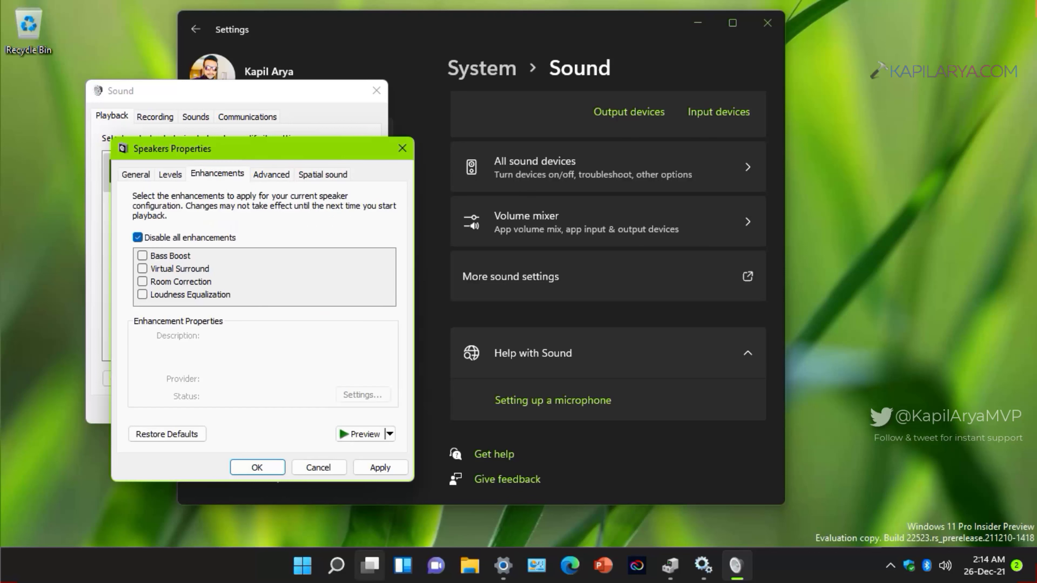
{"action": "left_click", "coordinate": [259, 175]}
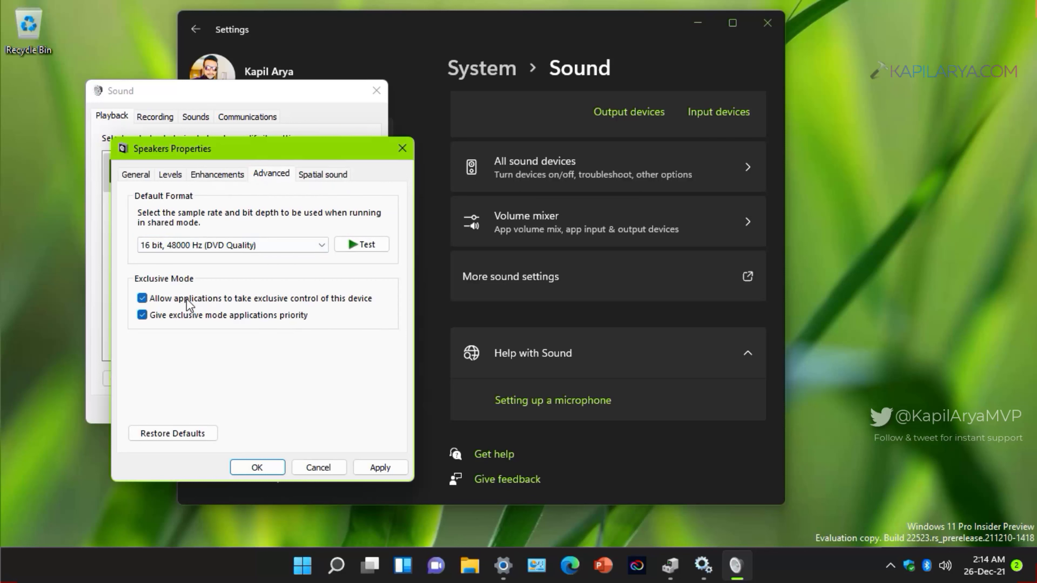
{"action": "left_click", "coordinate": [156, 299]}
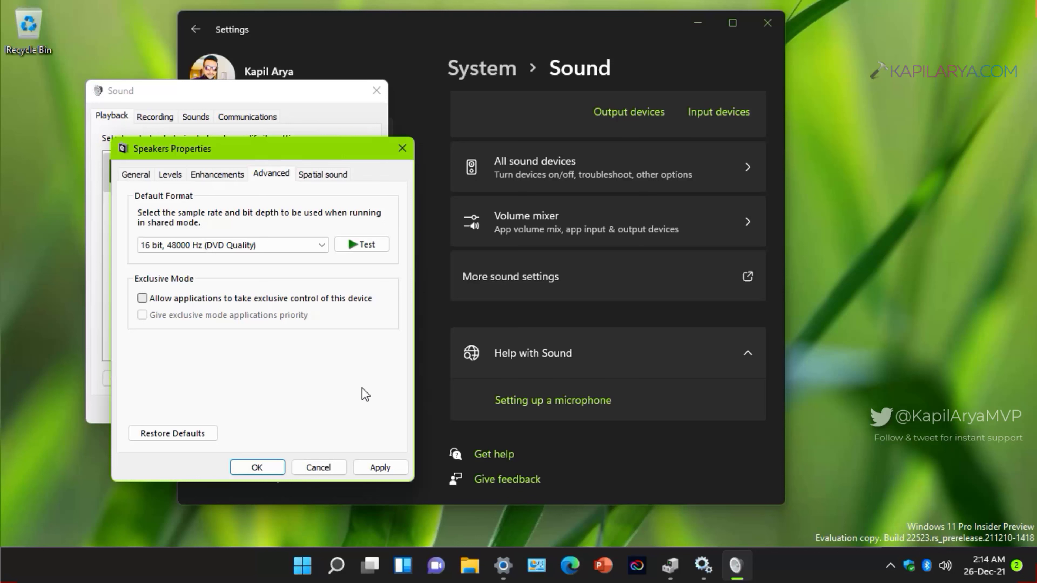
{"action": "left_click", "coordinate": [372, 470]}
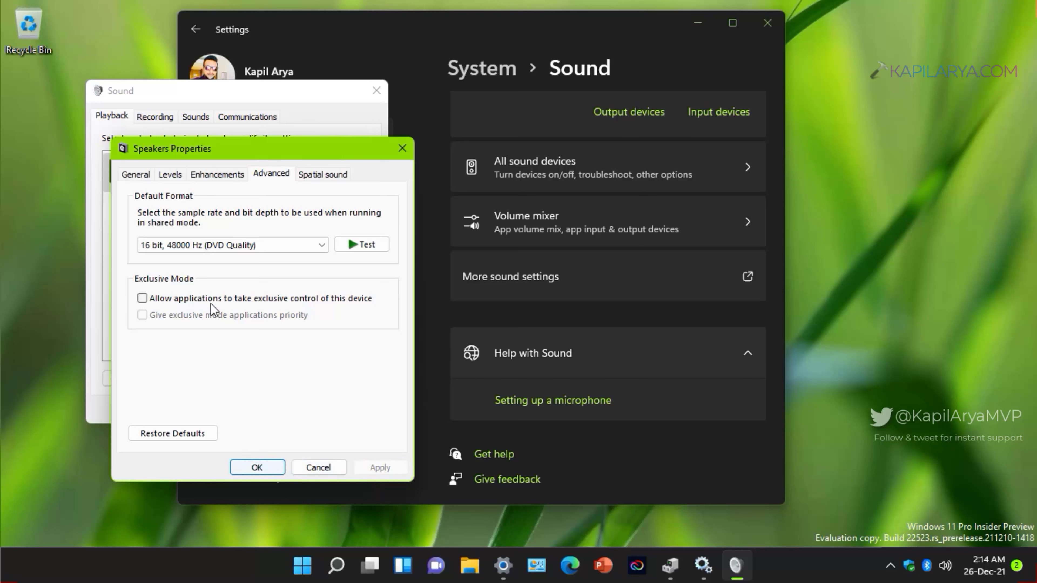
{"action": "left_click", "coordinate": [141, 176]}
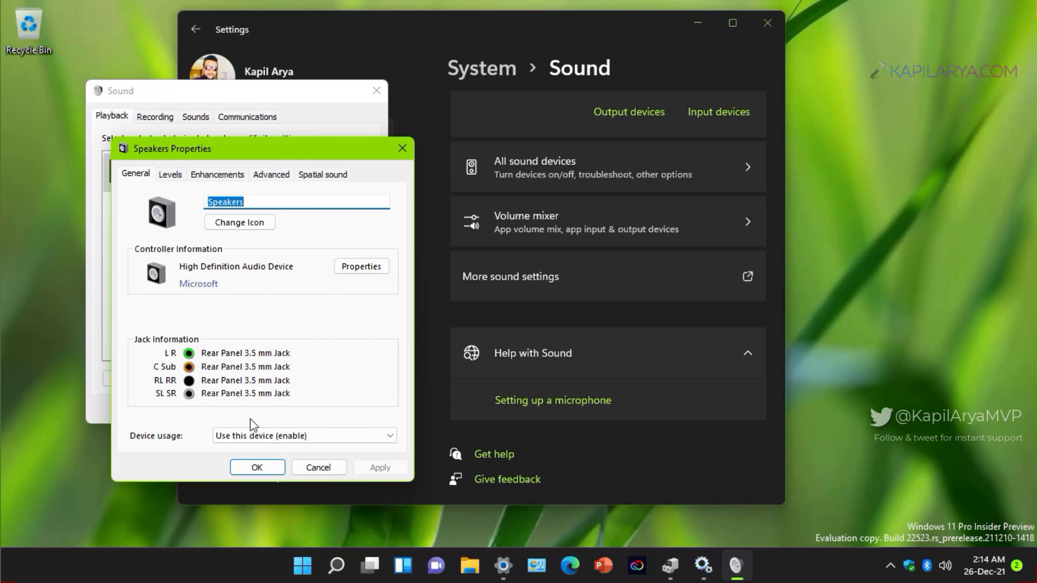
{"action": "left_click", "coordinate": [242, 470]}
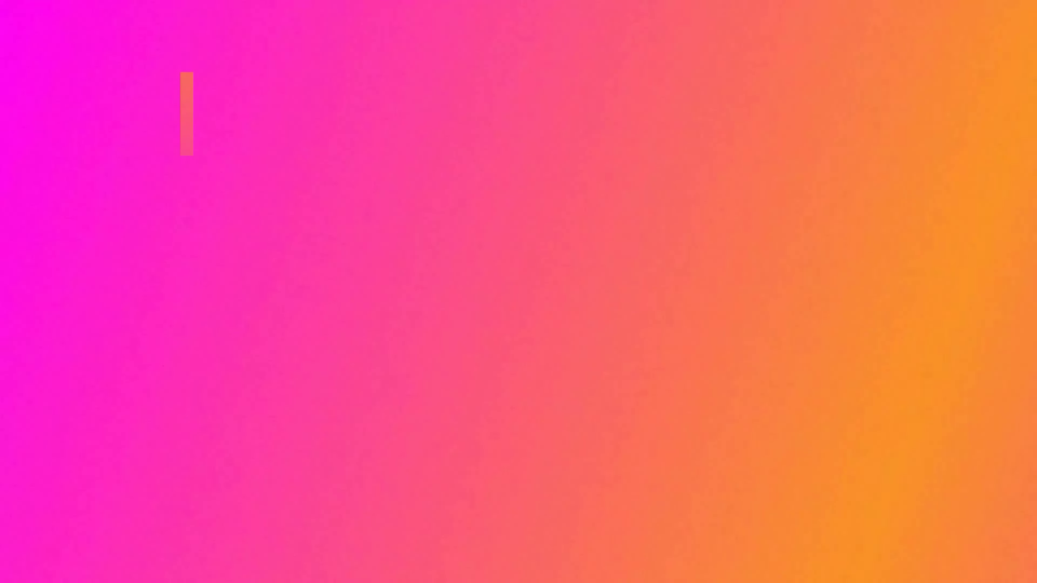